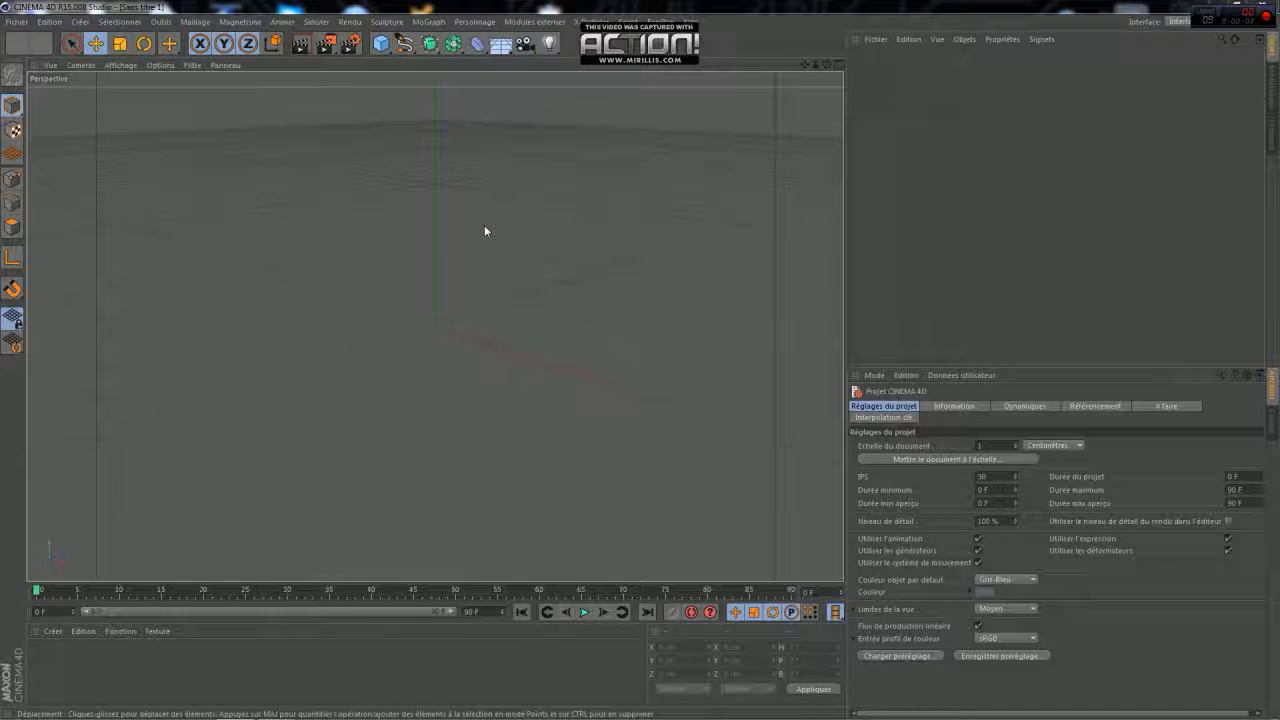
Create an n-sided spline and nest it inside a new Masque spline object
left_click(405, 45)
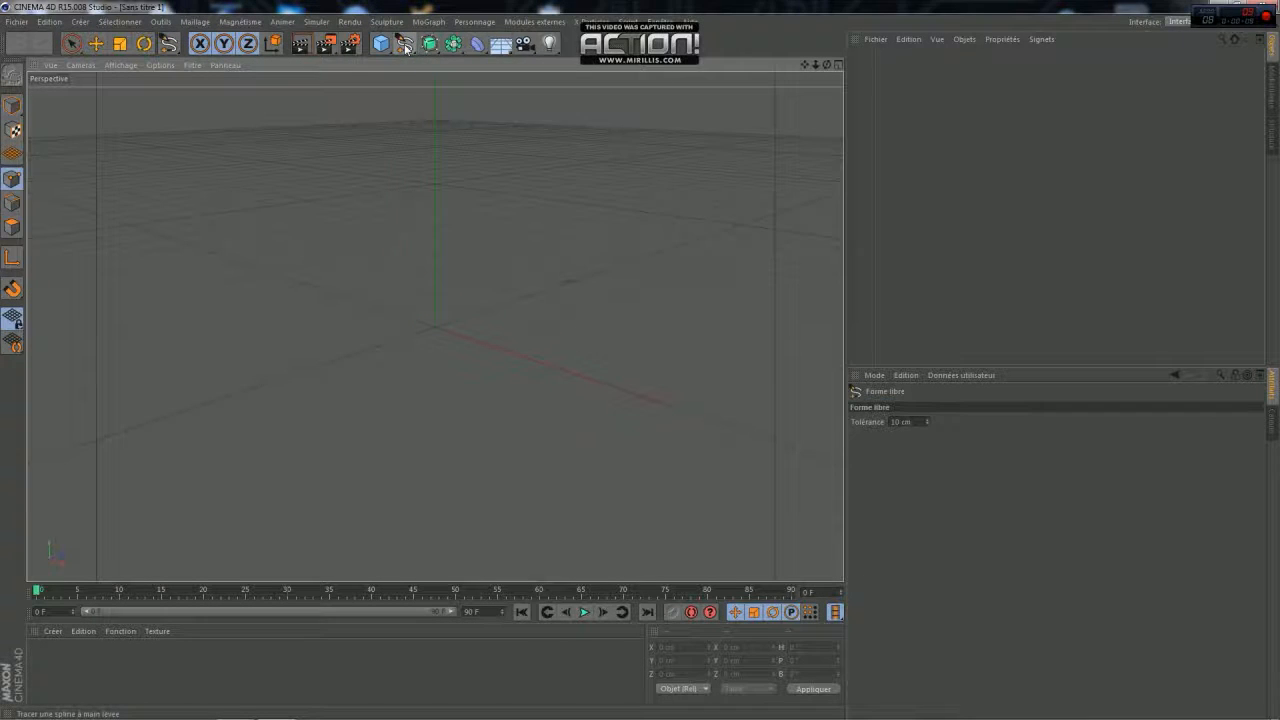
left_click(405, 45)
left_click(458, 134)
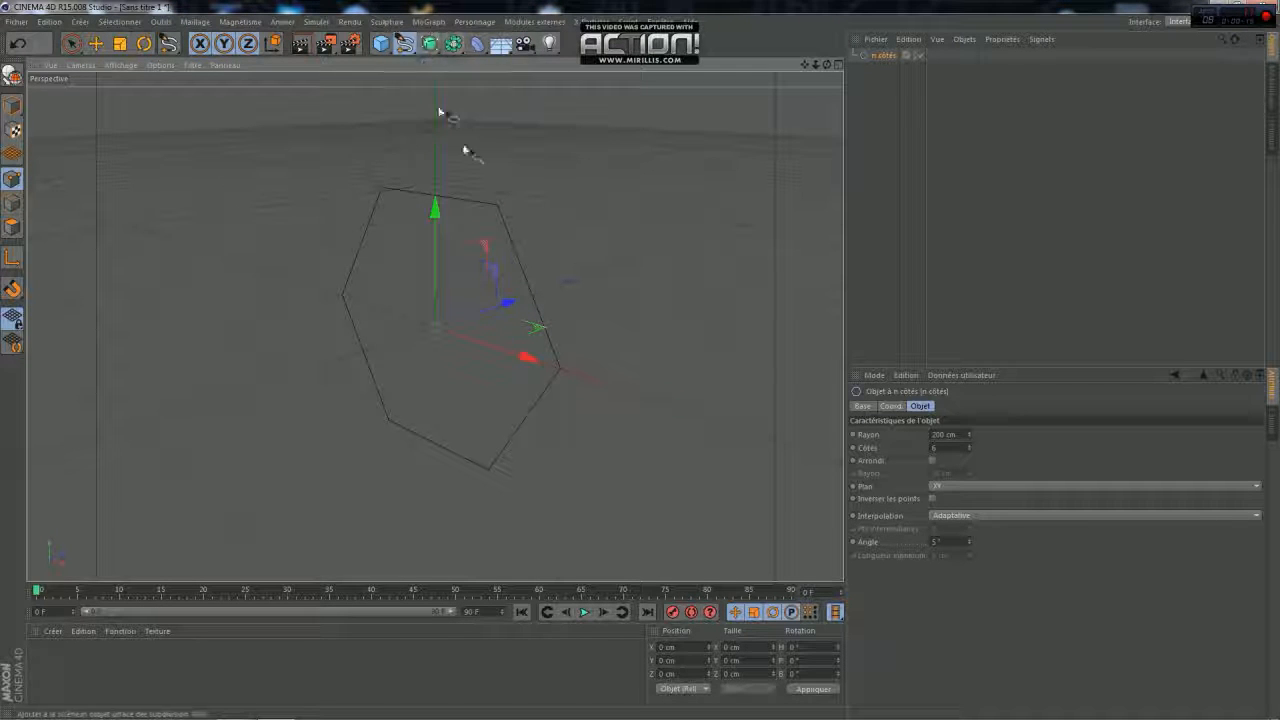
left_click(452, 45)
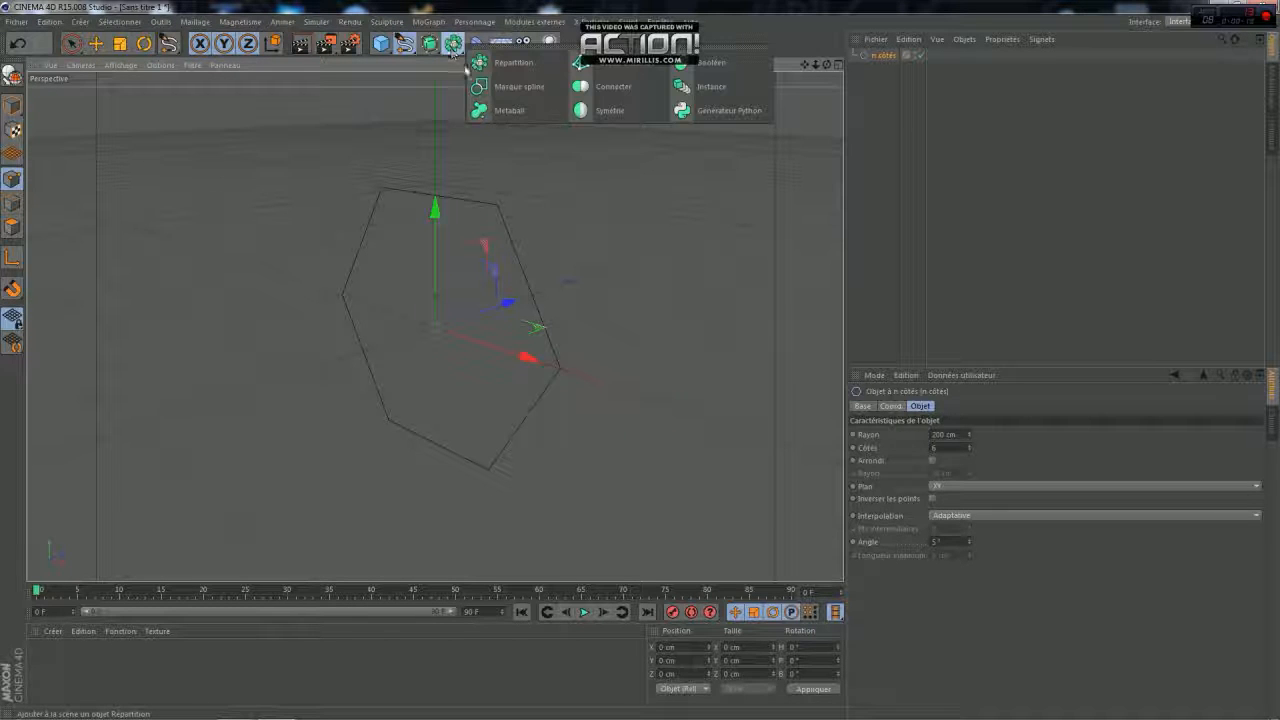
left_click(515, 86)
left_click_drag(886, 71, 895, 62)
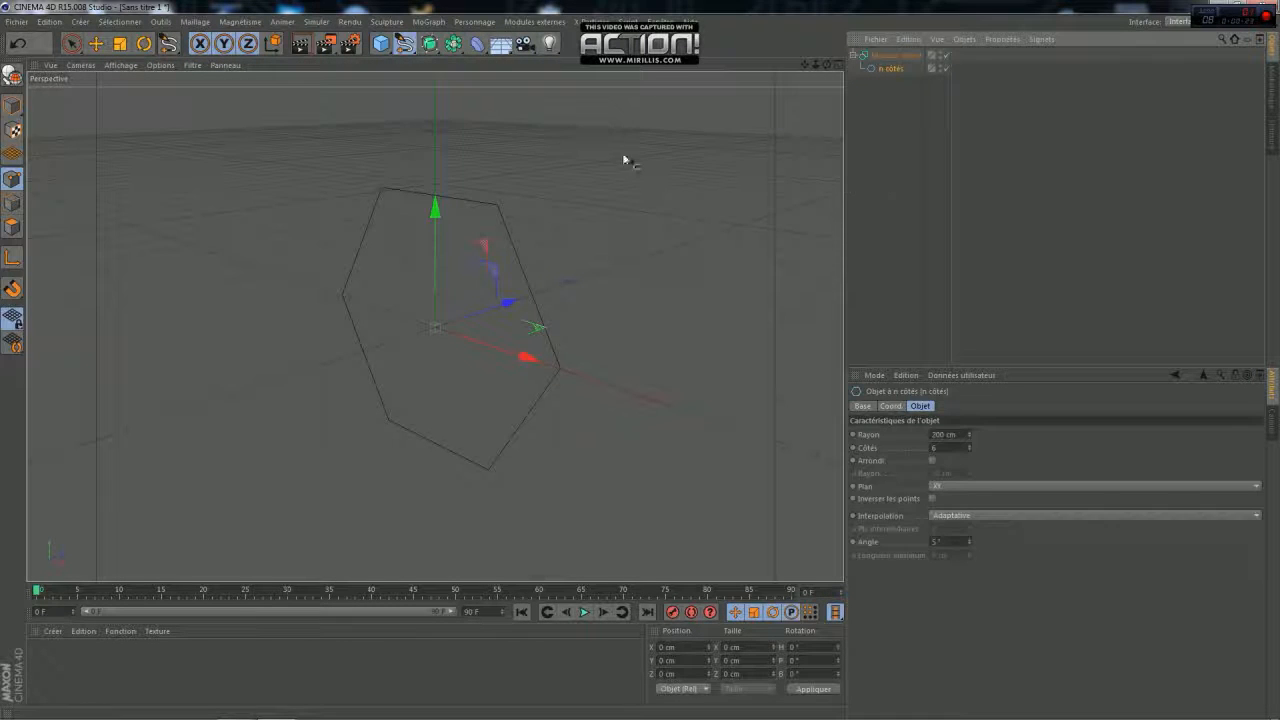
Add an Extrusion generator and nest the Masque spline inside it to extrude the hexagon
left_click(430, 45)
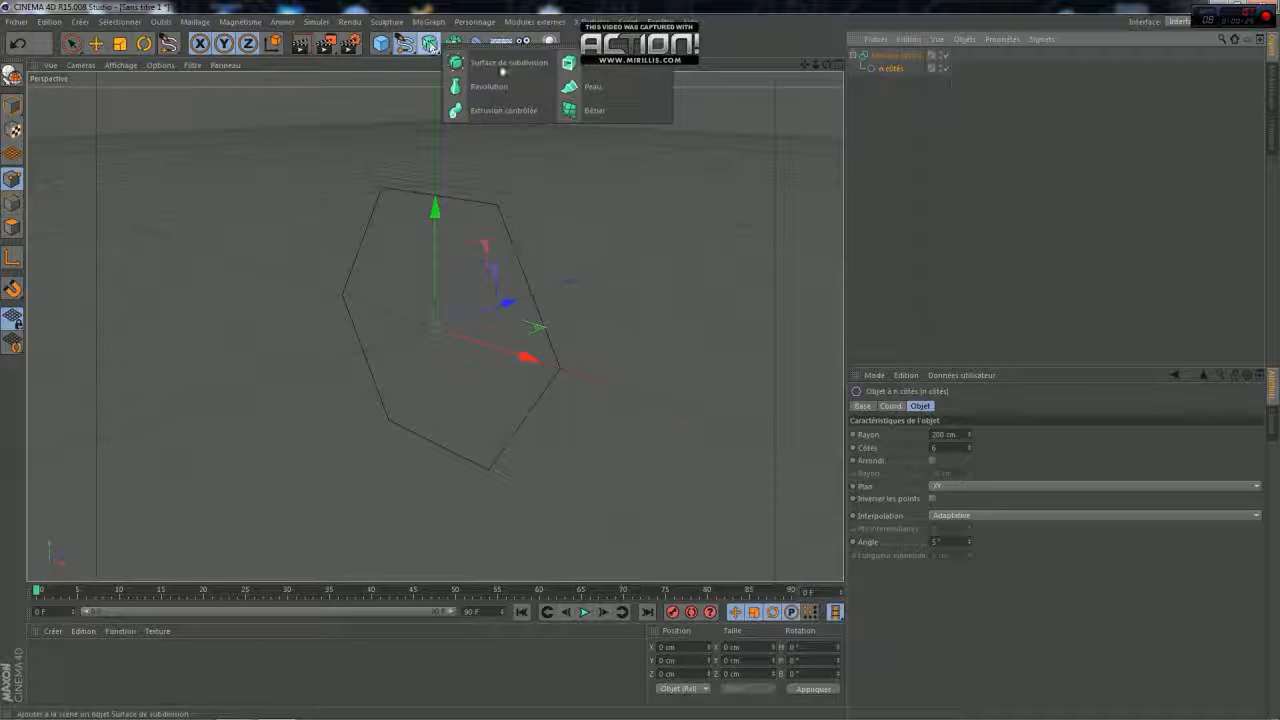
left_click(579, 63)
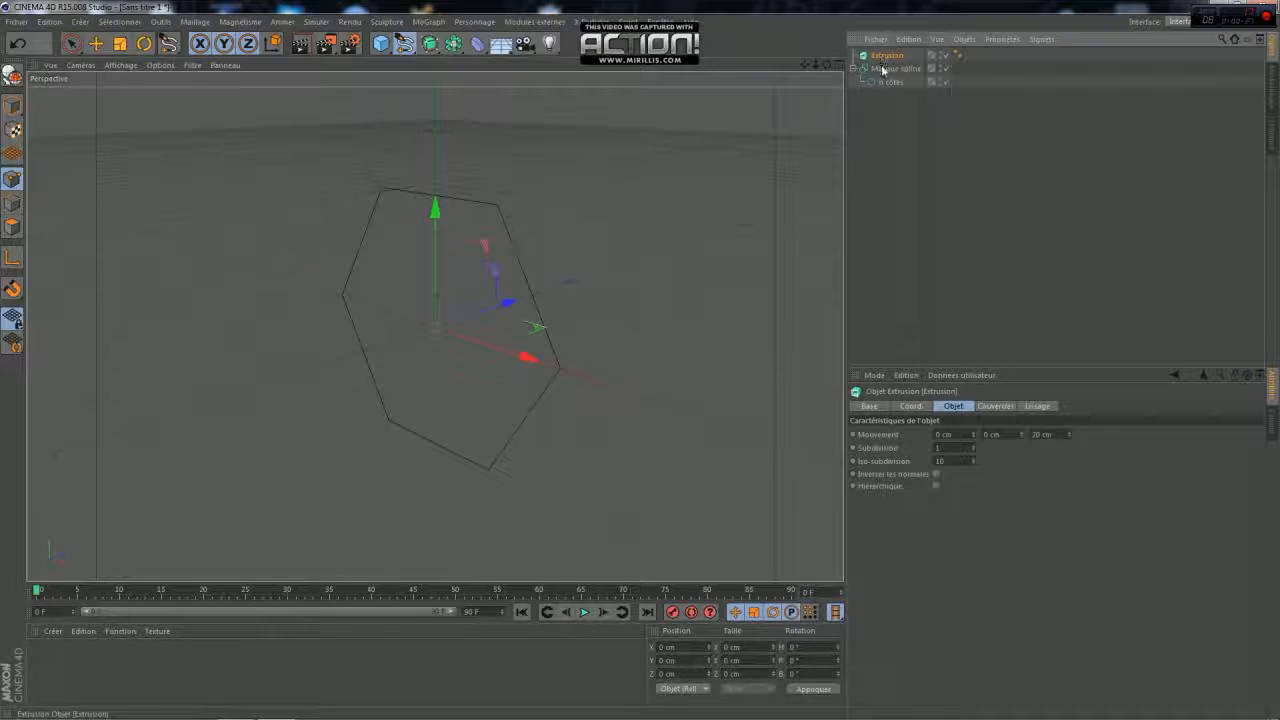
left_click_drag(895, 62, 890, 55)
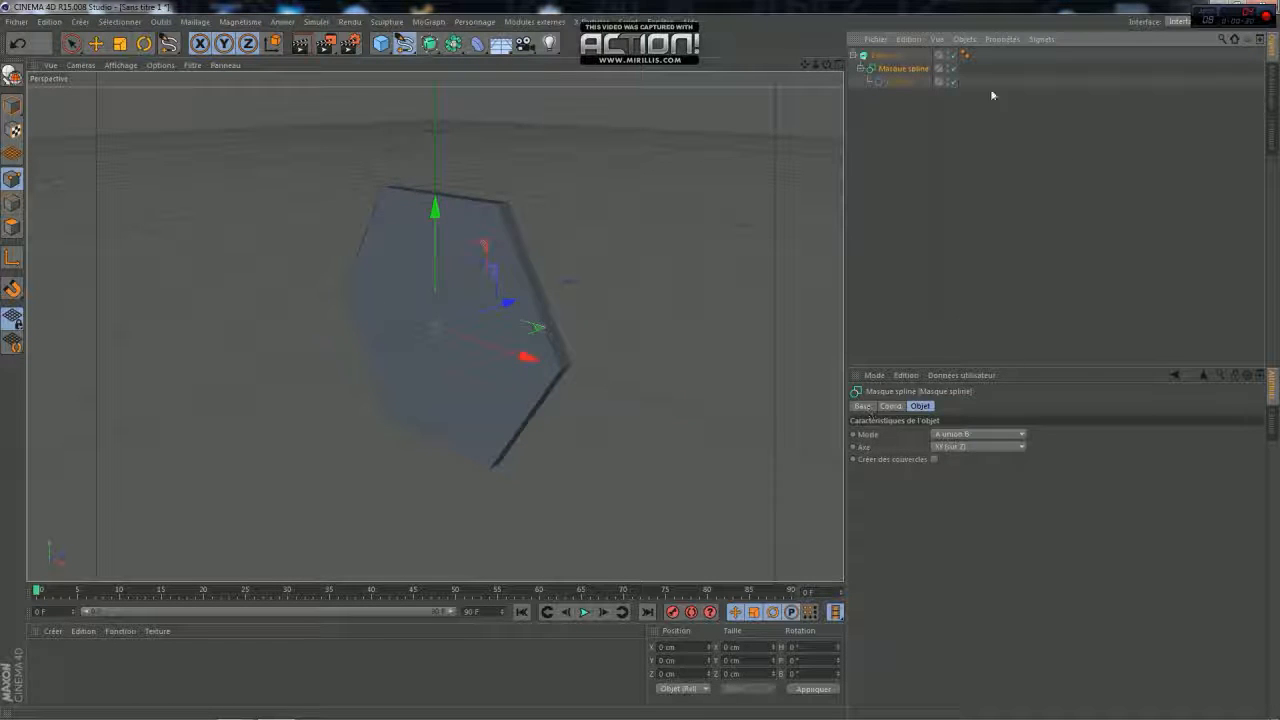
Set the hexagon extrusion's Z movement to 50 cm
left_click(887, 55)
left_click(1059, 436)
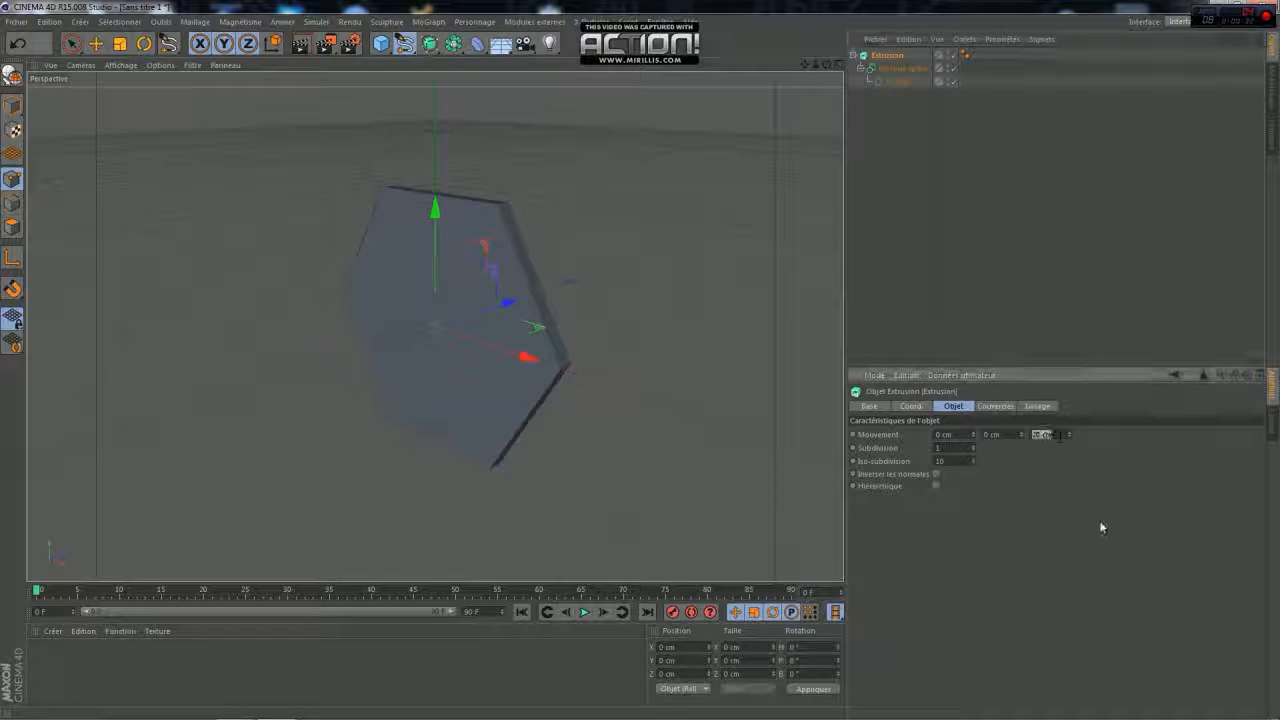
type("40")
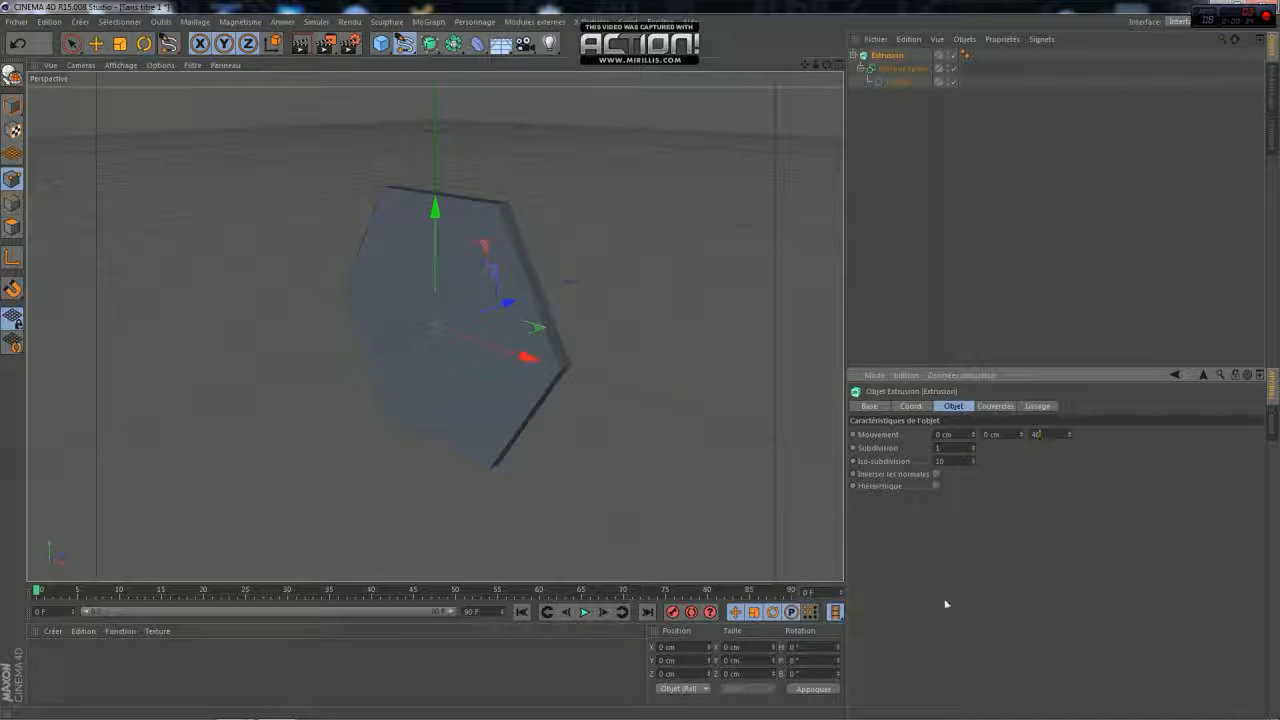
key("Return")
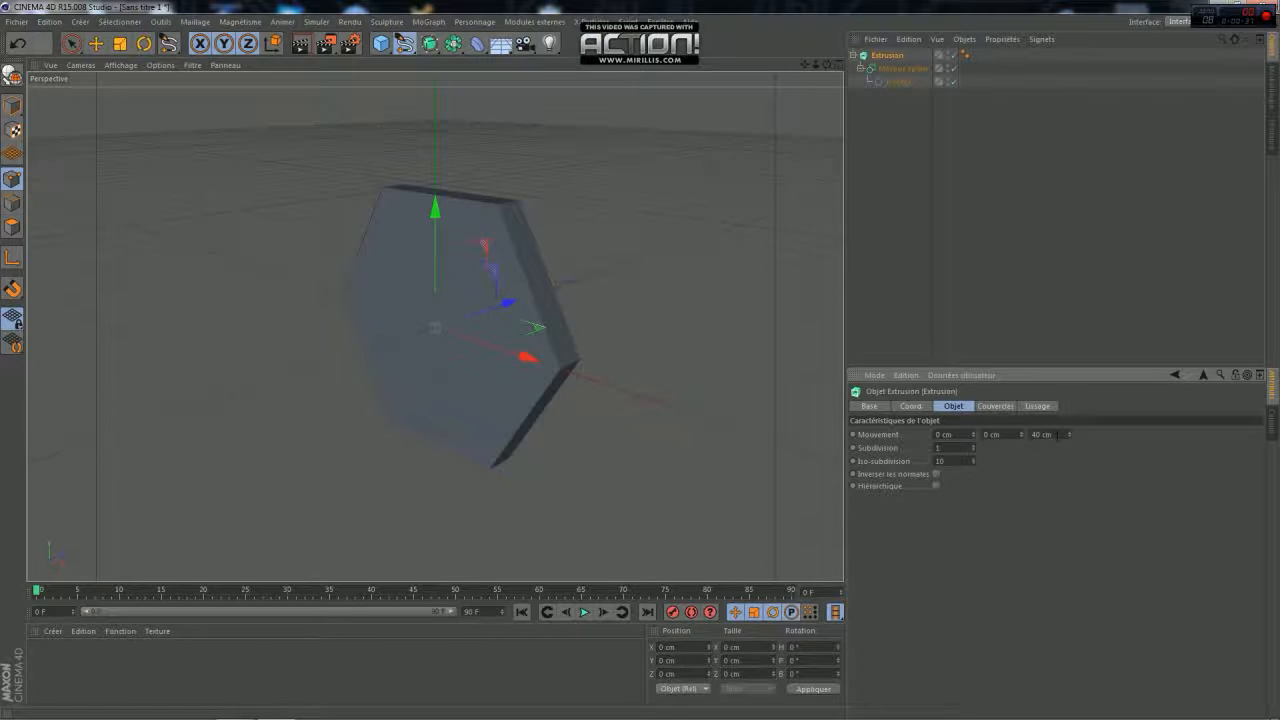
type("50")
key("Return")
Set both the start and end caps of the hexagon extrusion to Couvercle et biseau
left_click(887, 58)
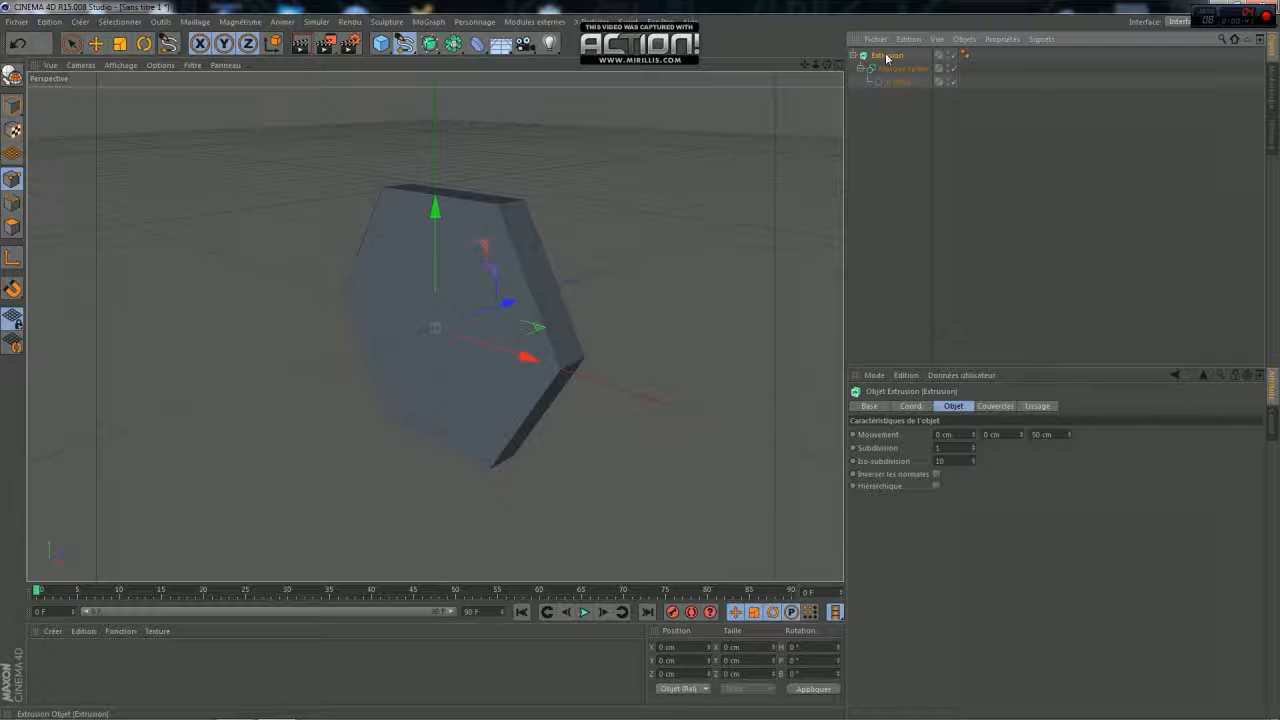
left_click(995, 407)
left_click(1081, 434)
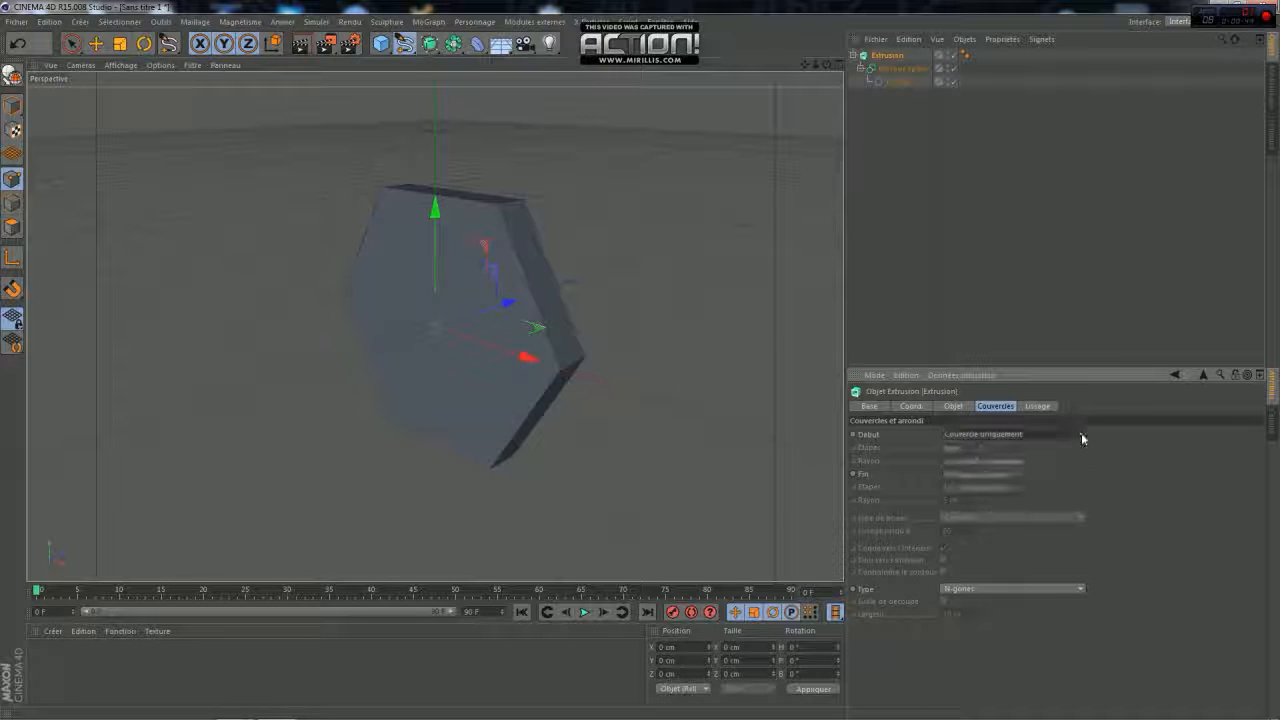
left_click(1042, 491)
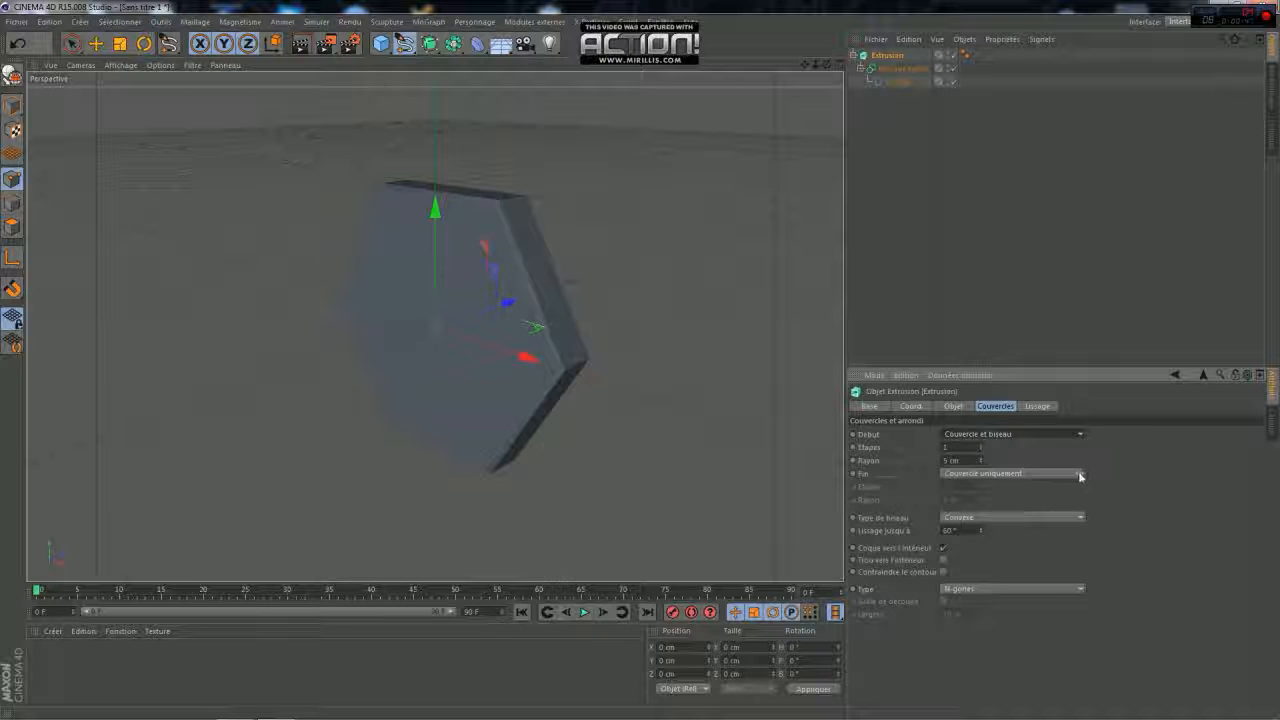
left_click(1072, 517)
left_click(1069, 524)
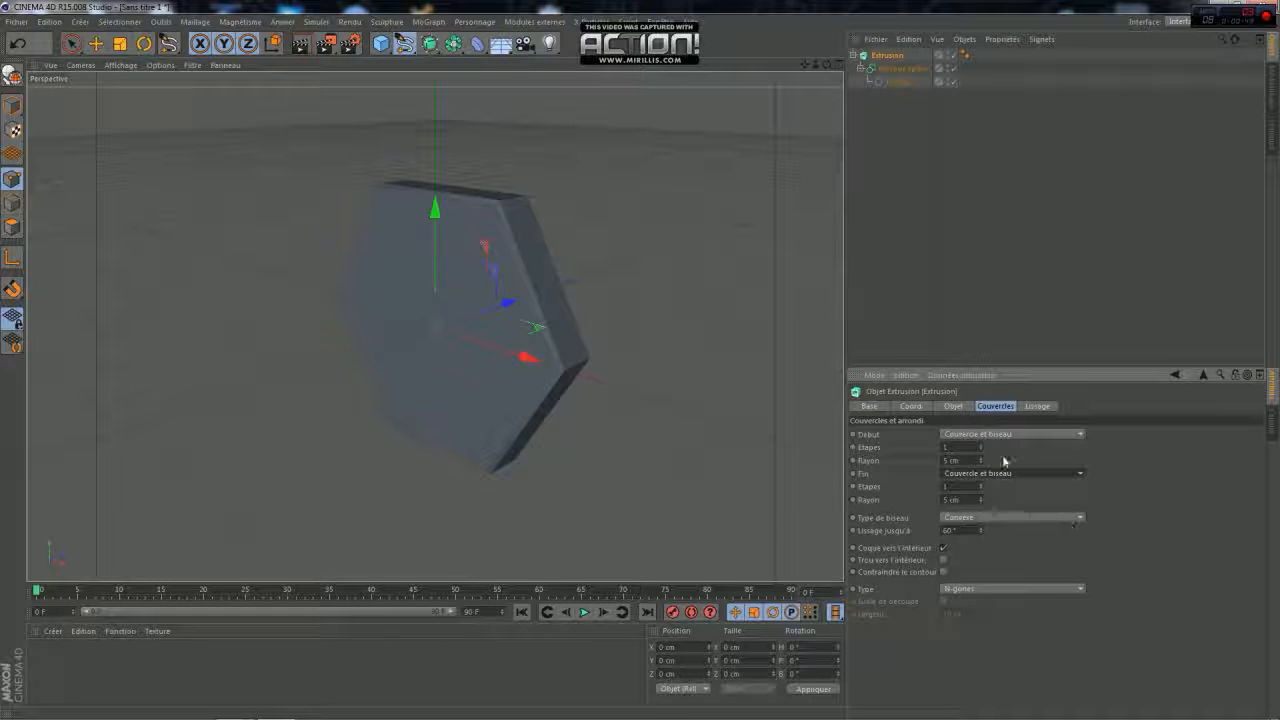
Give the start and end bevels of the hexagon extrusion a 10 cm radius and 5 steps each
left_click(945, 461)
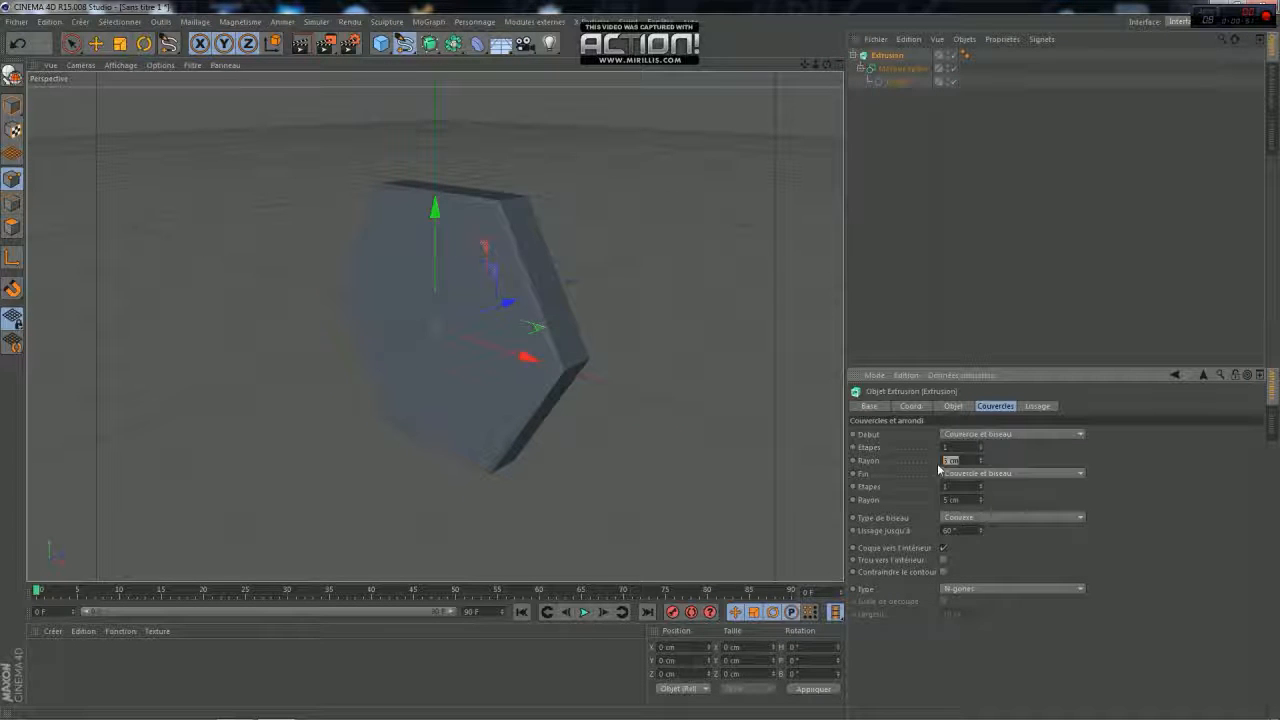
key("Return")
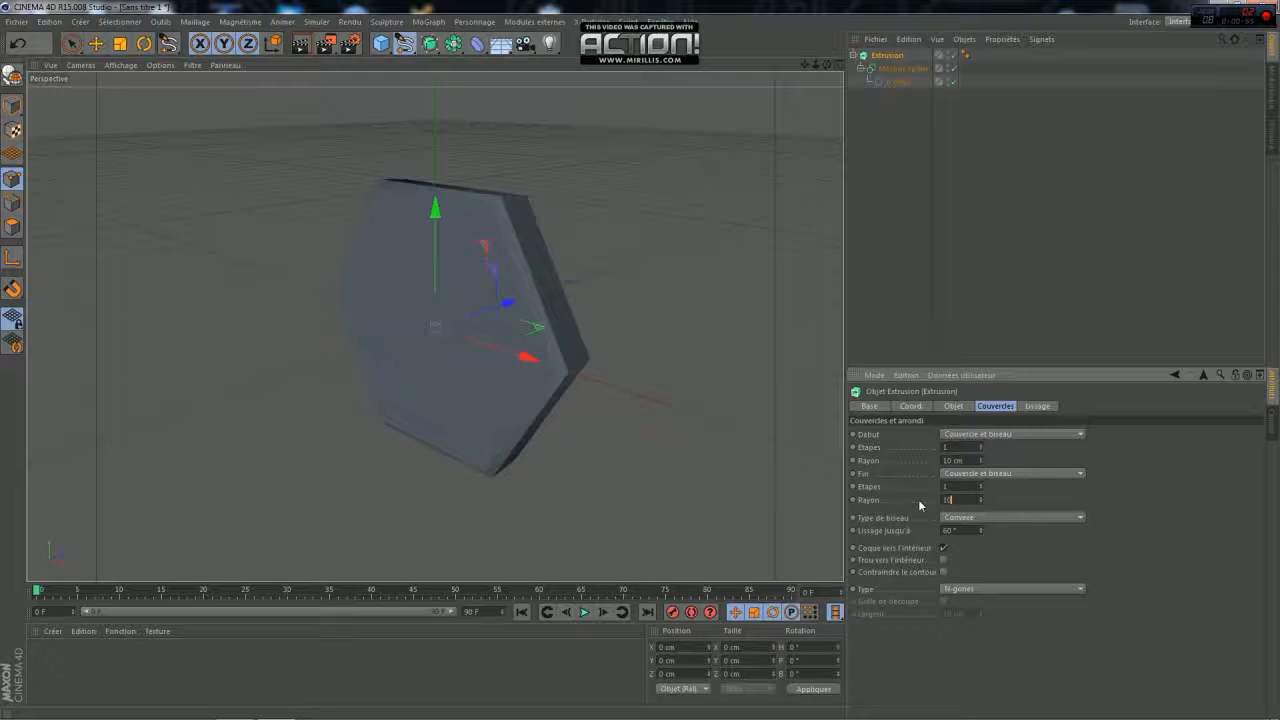
type("10")
key("Return")
double_click(948, 447)
type("5")
key("Return")
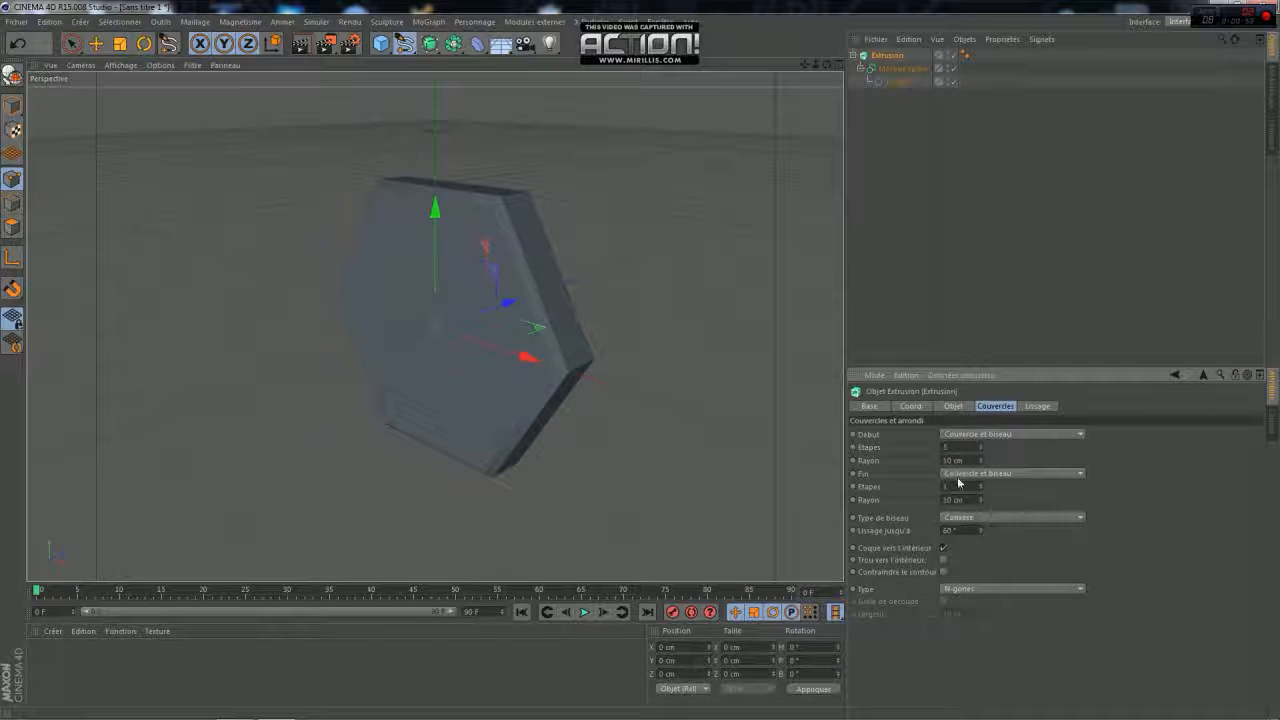
type("5")
key("Return")
Rename the Extrusion object as "tete de vis"
left_click_drag(827, 65, 765, 85)
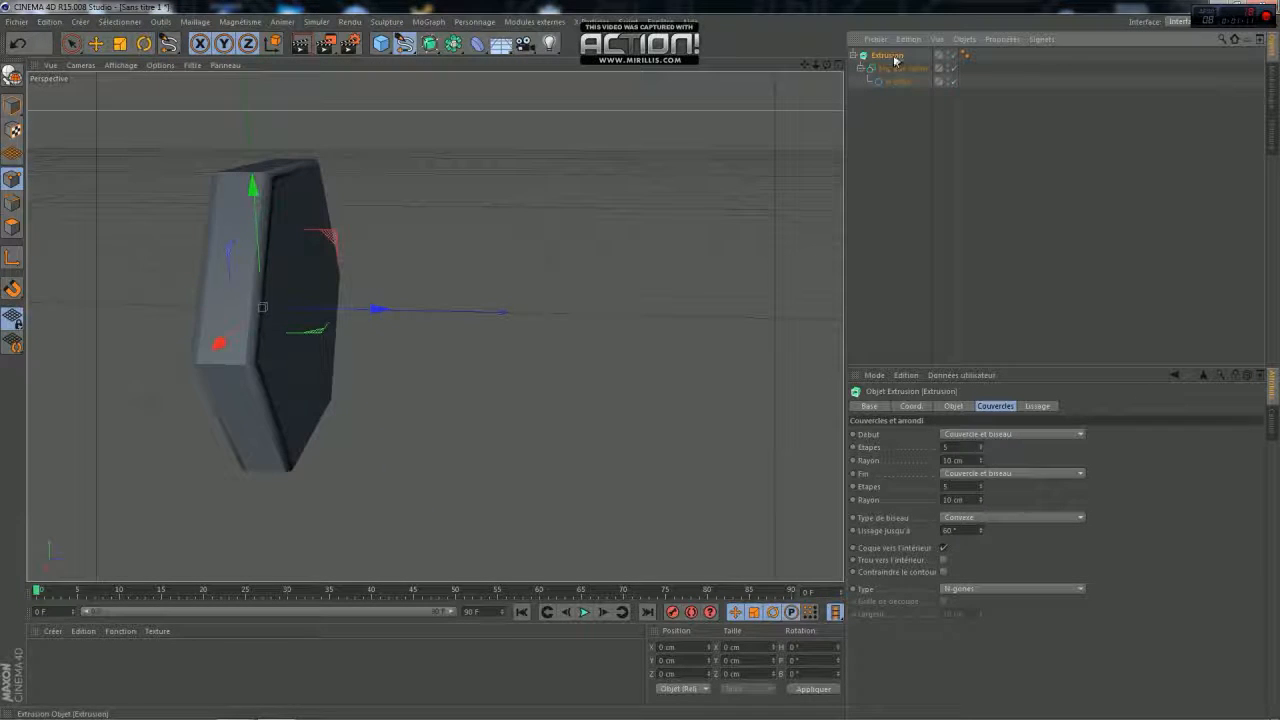
double_click(889, 55)
type("tete de vis")
key("Return")
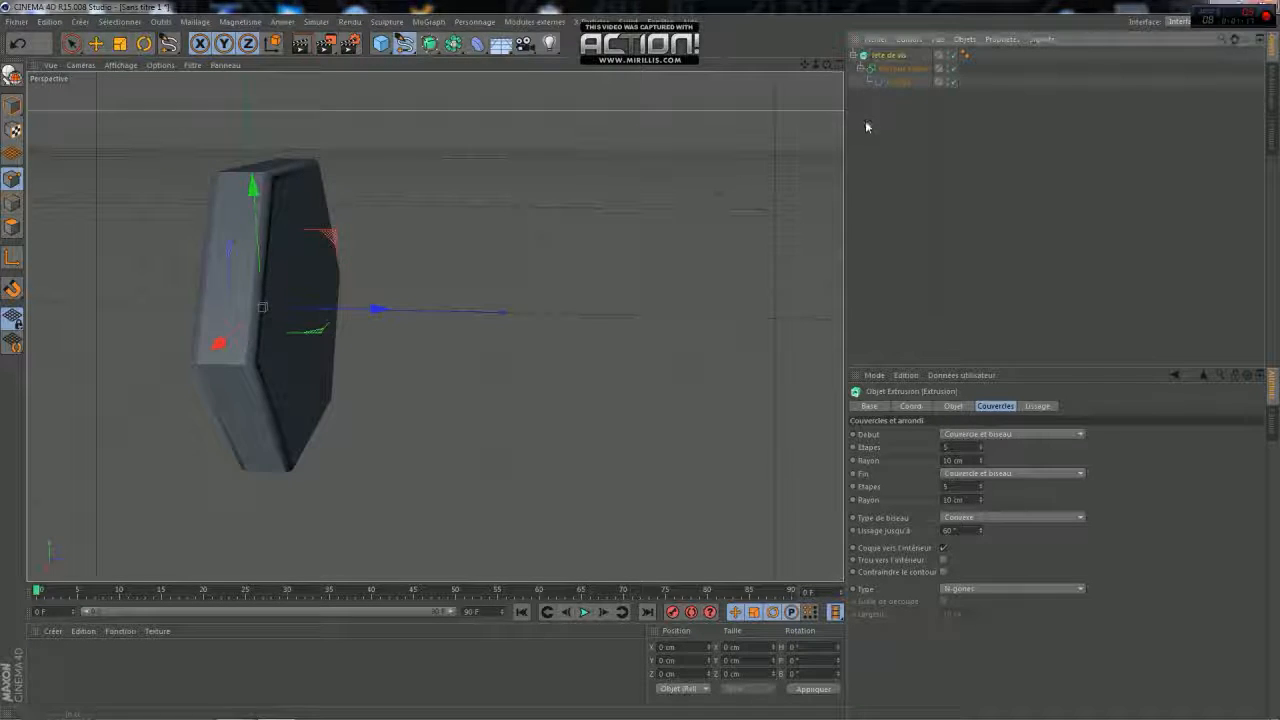
Duplicate the tete de vis object and move the copy along the Z axis, well clear of the original
left_click(854, 57)
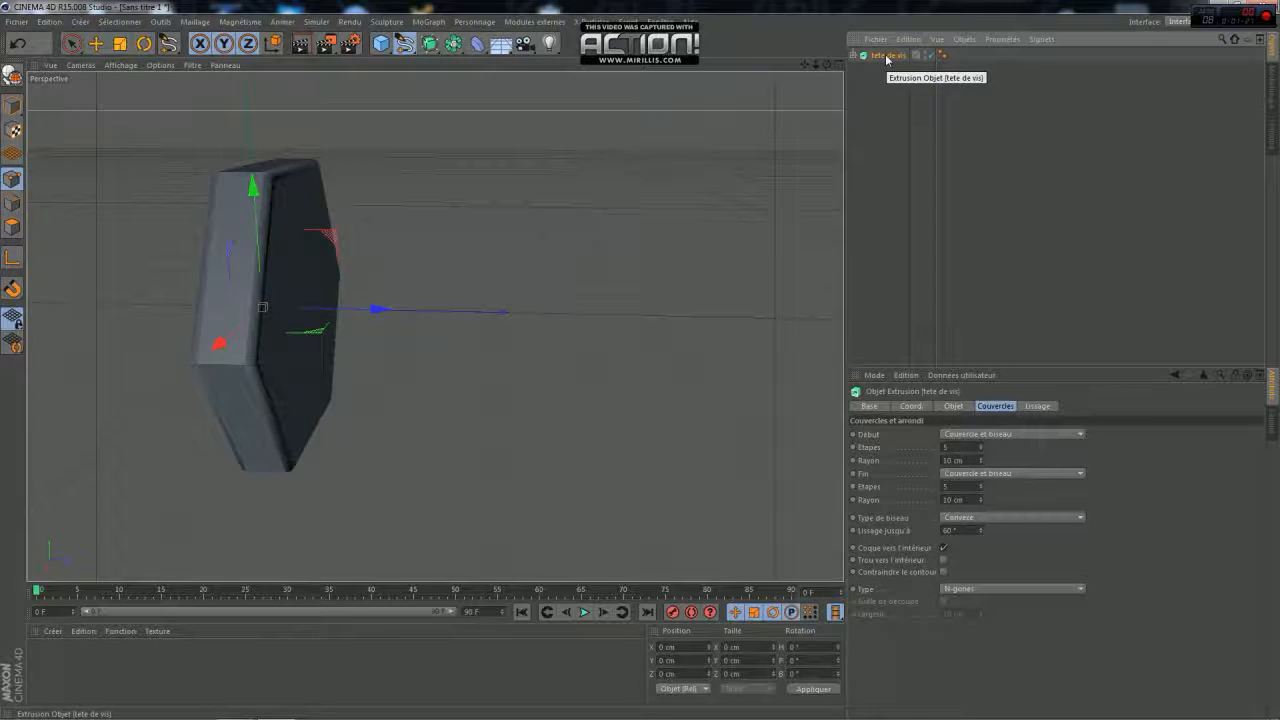
key("ctrl+c")
key("ctrl+v")
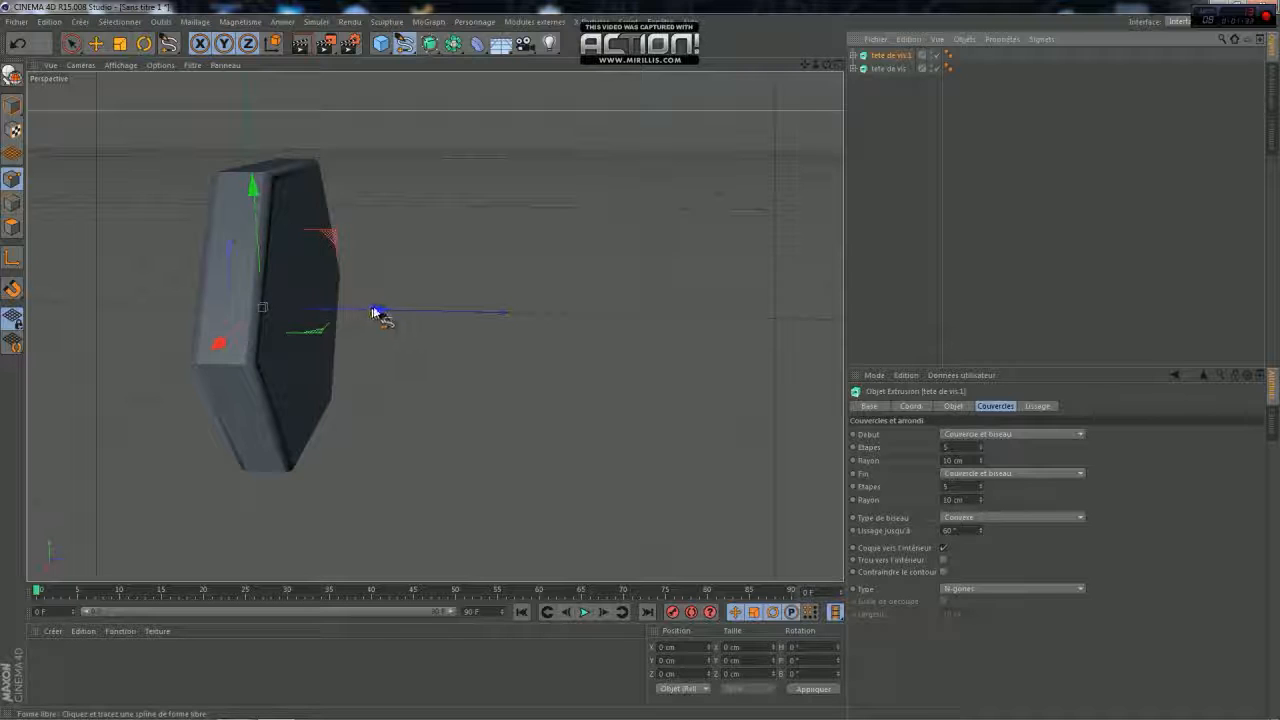
left_click(72, 44)
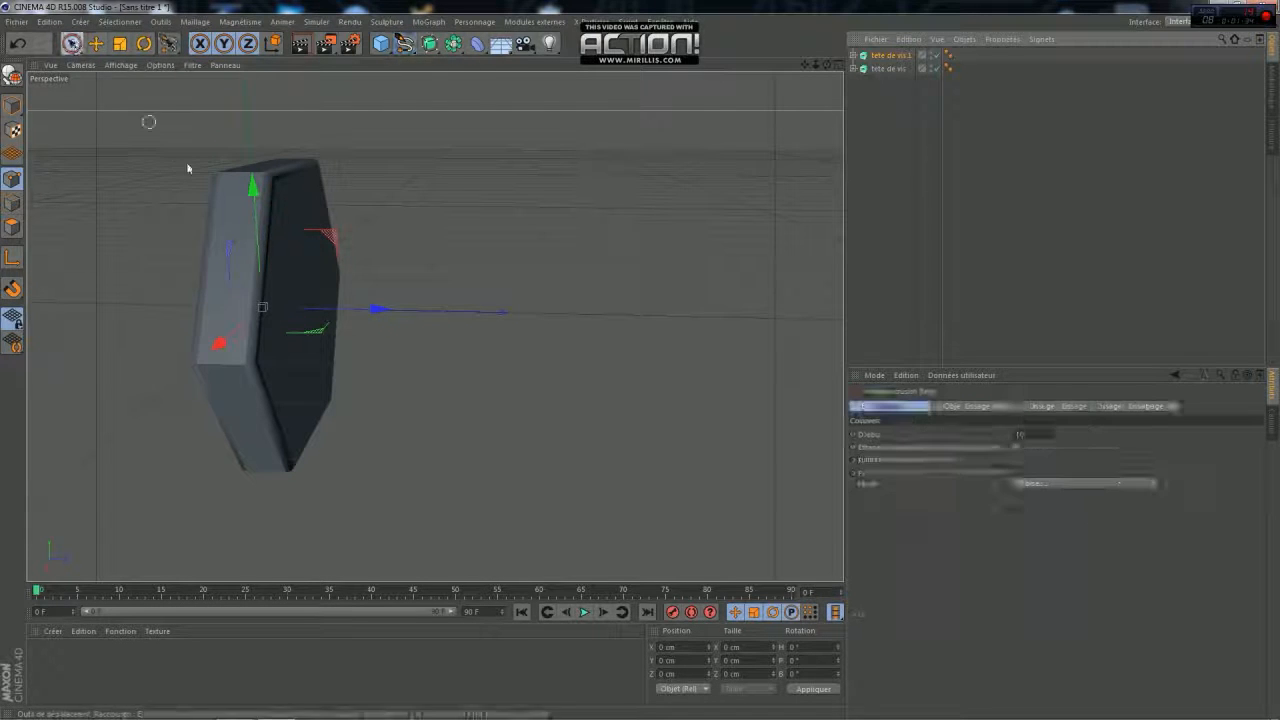
left_click(95, 44)
left_click_drag(373, 309, 656, 332)
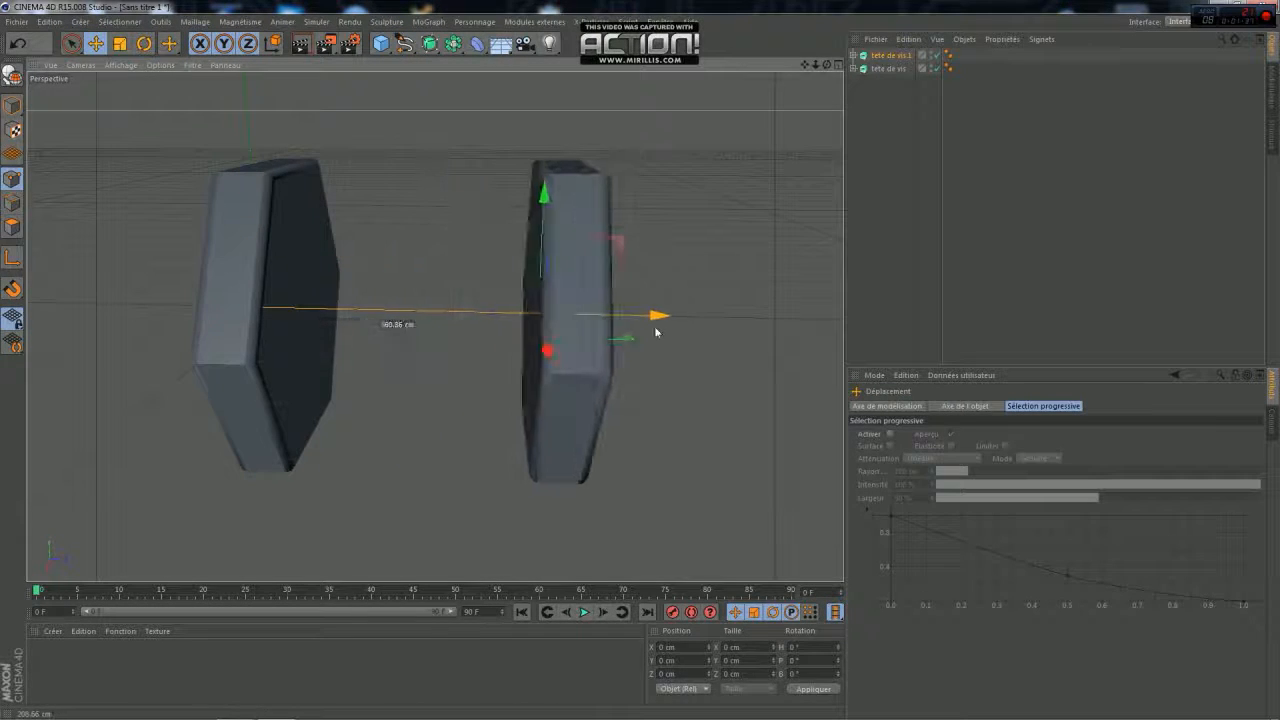
Add a cylinder and move it along the Z axis between the two hexagonal heads
left_click(381, 44)
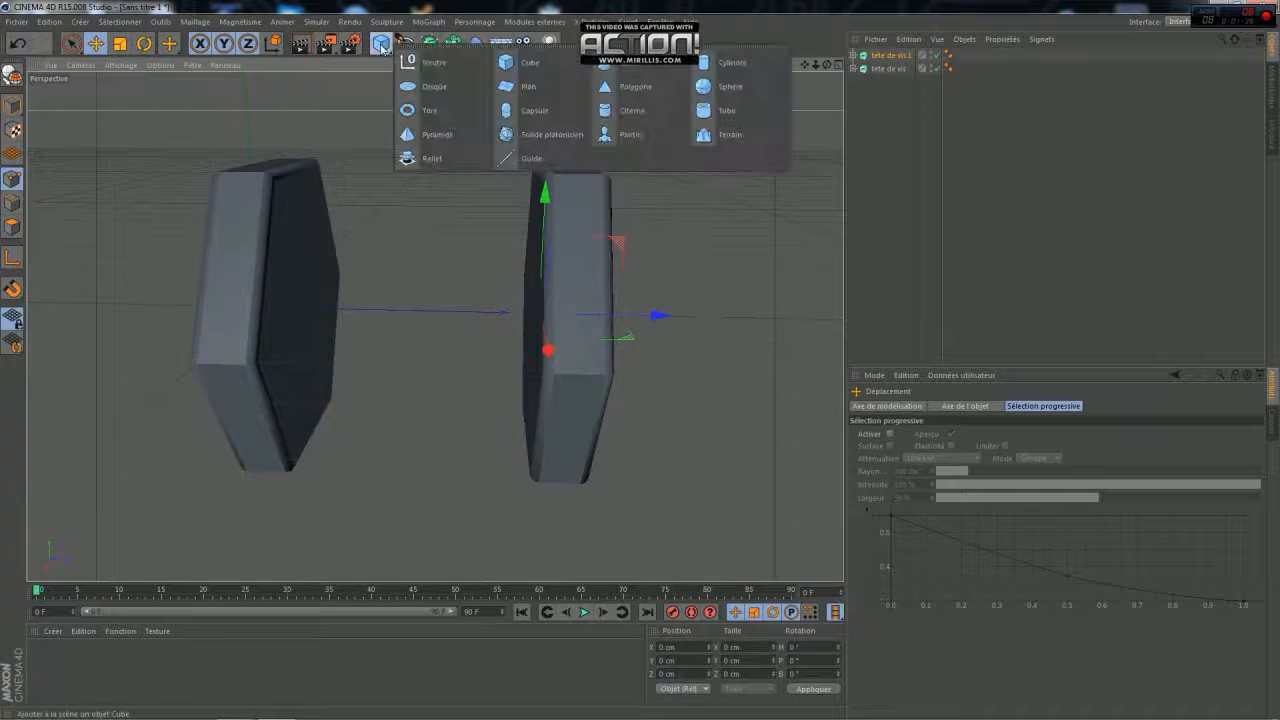
left_click(712, 63)
left_click_drag(380, 308, 546, 324)
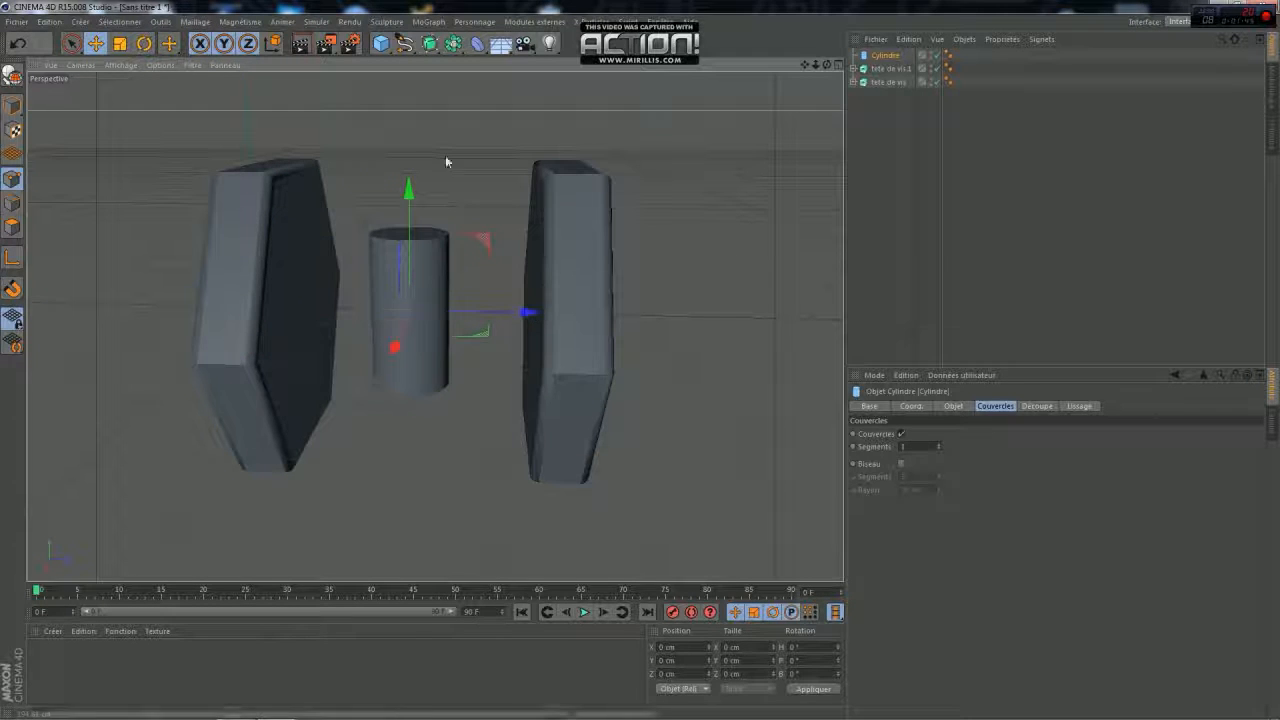
Rotate the cylinder to lie along the Z axis and move it through the duplicated hexagonal head
left_click(144, 43)
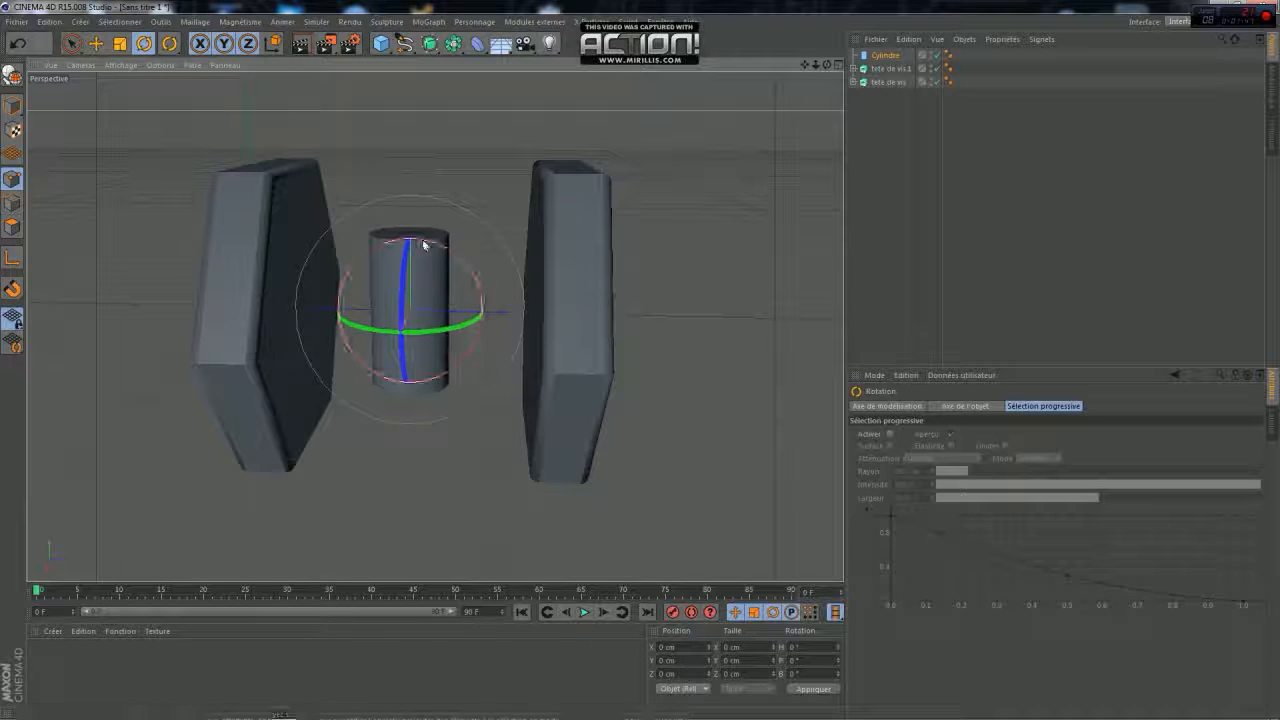
left_click_drag(429, 249, 469, 323)
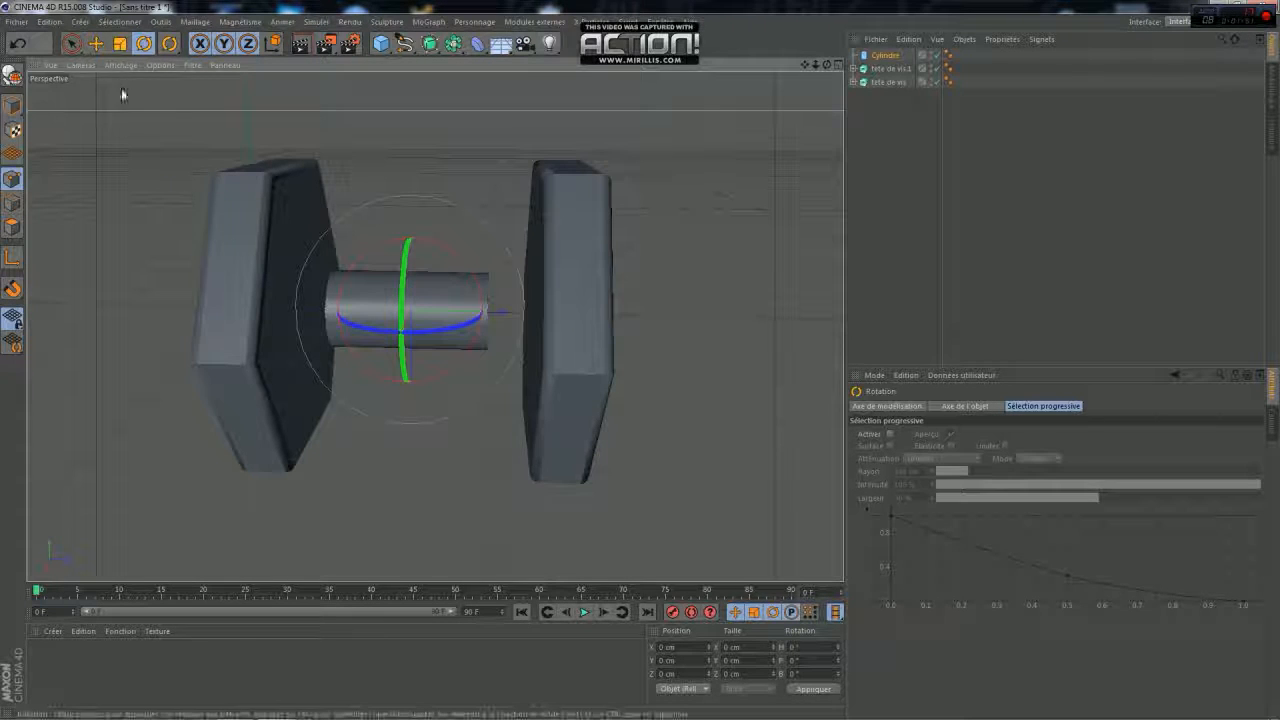
left_click(96, 43)
left_click_drag(530, 313, 676, 335)
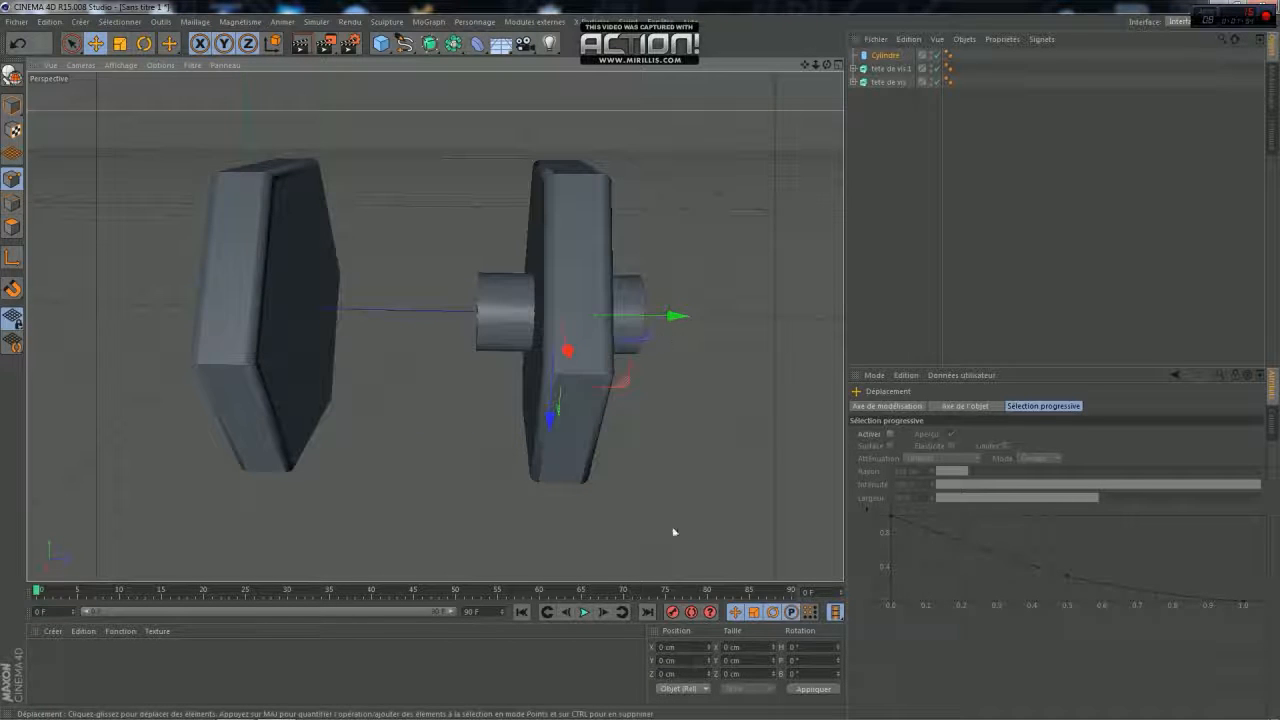
Set the cylinder's radius to 140 cm
left_click(892, 55)
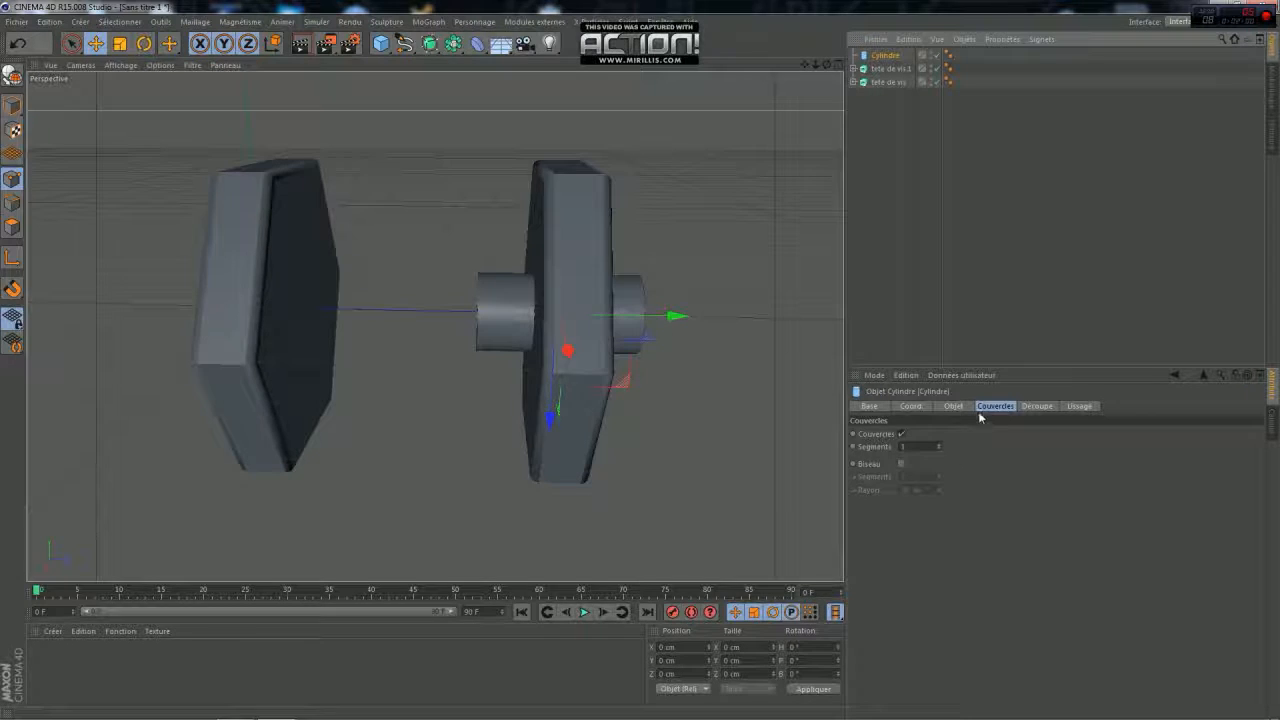
left_click(954, 407)
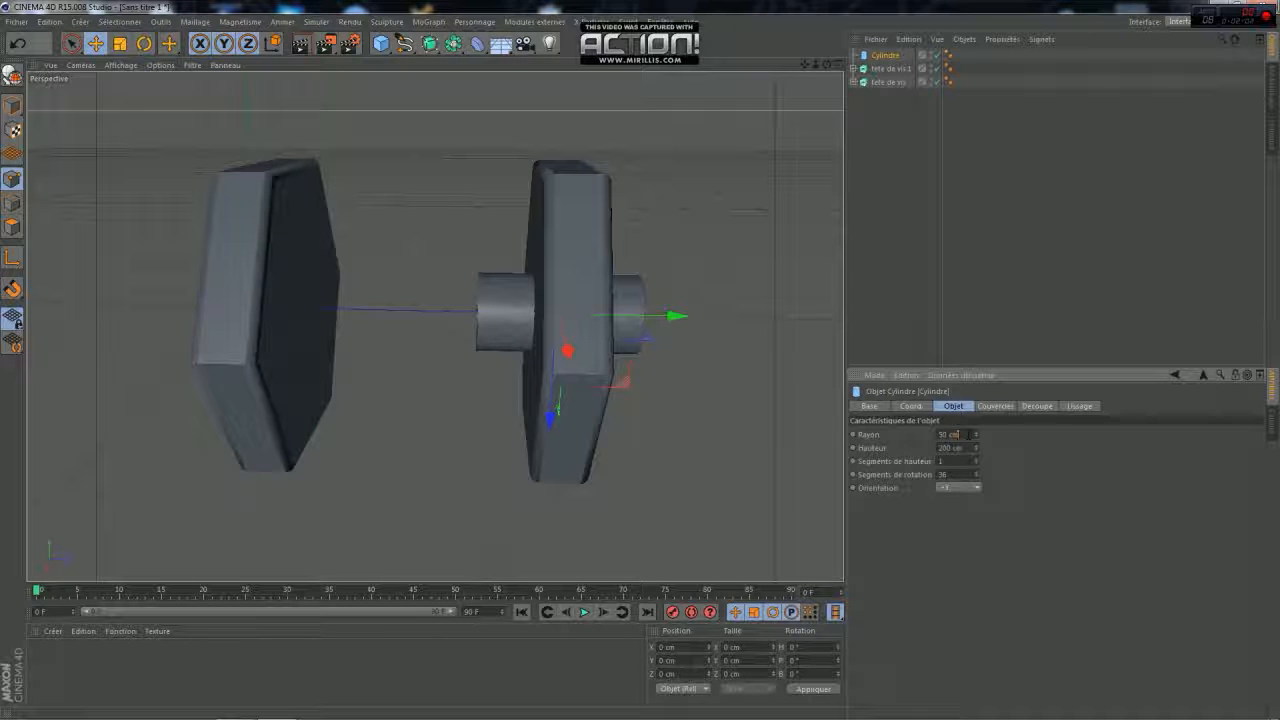
type("140")
key("Return")
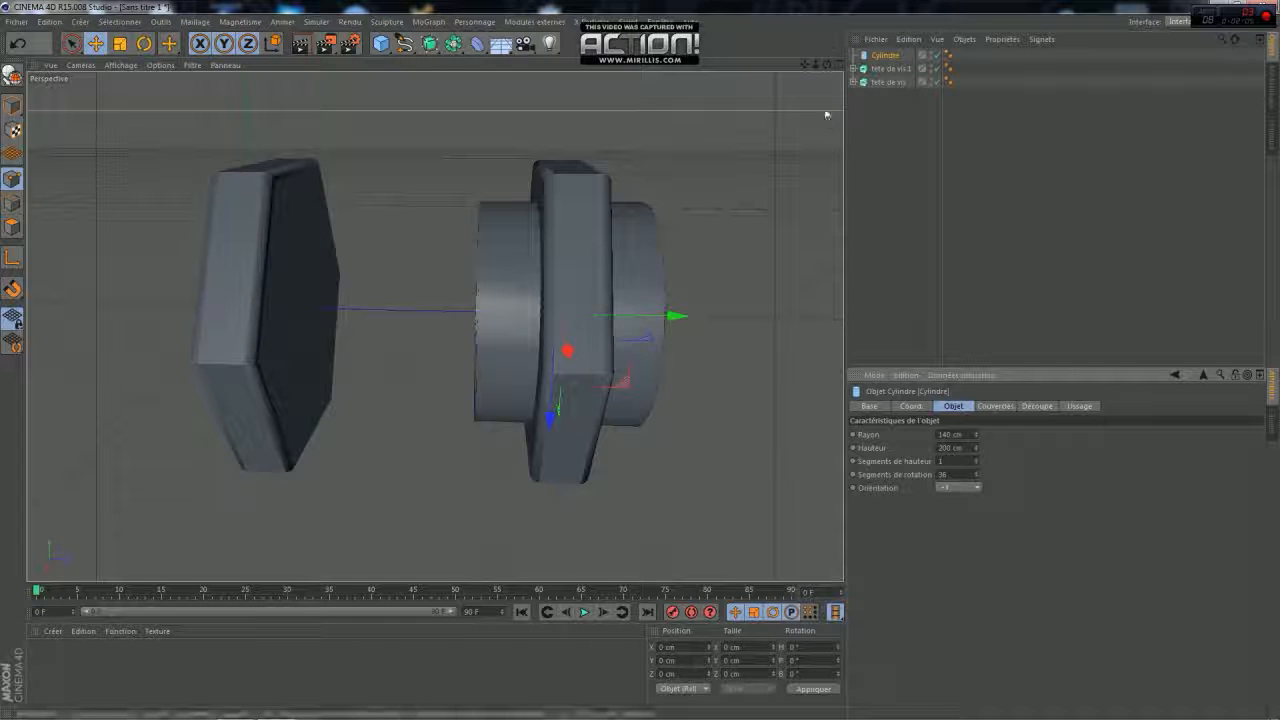
Add a Booléen object to the scene for combining the cylinder with the duplicated head
left_click_drag(827, 65, 882, 60)
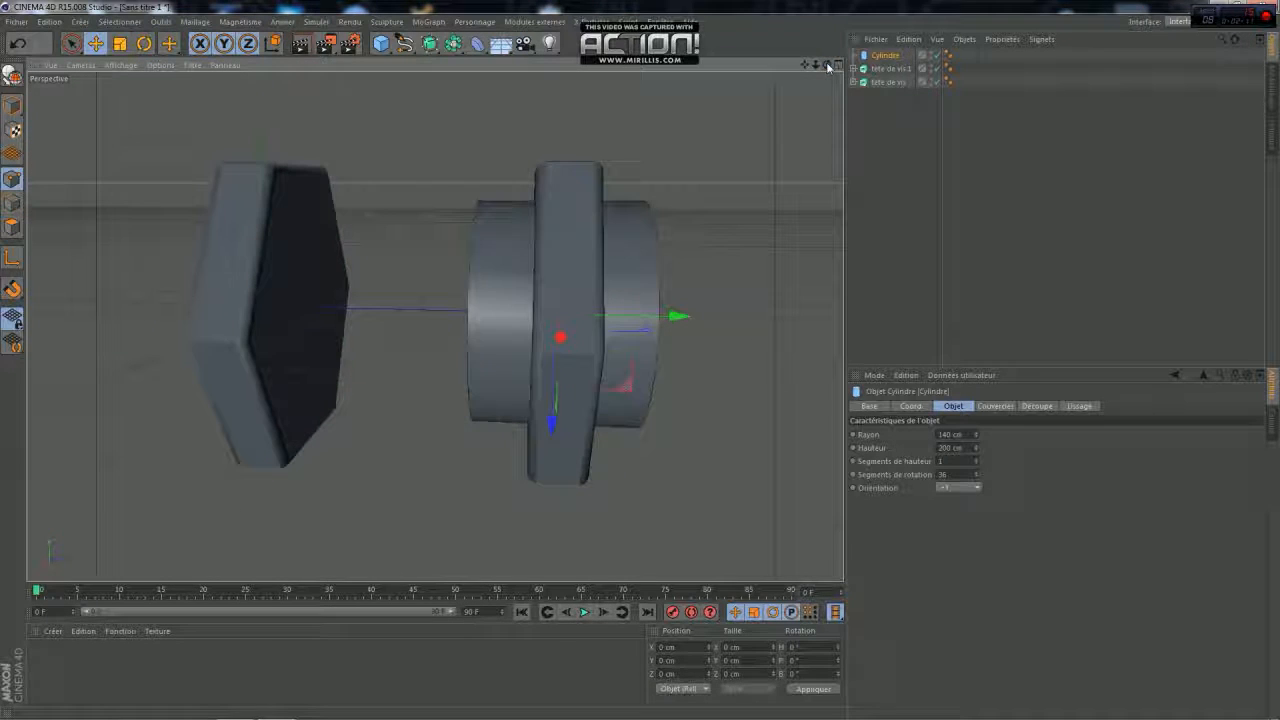
left_click(477, 45)
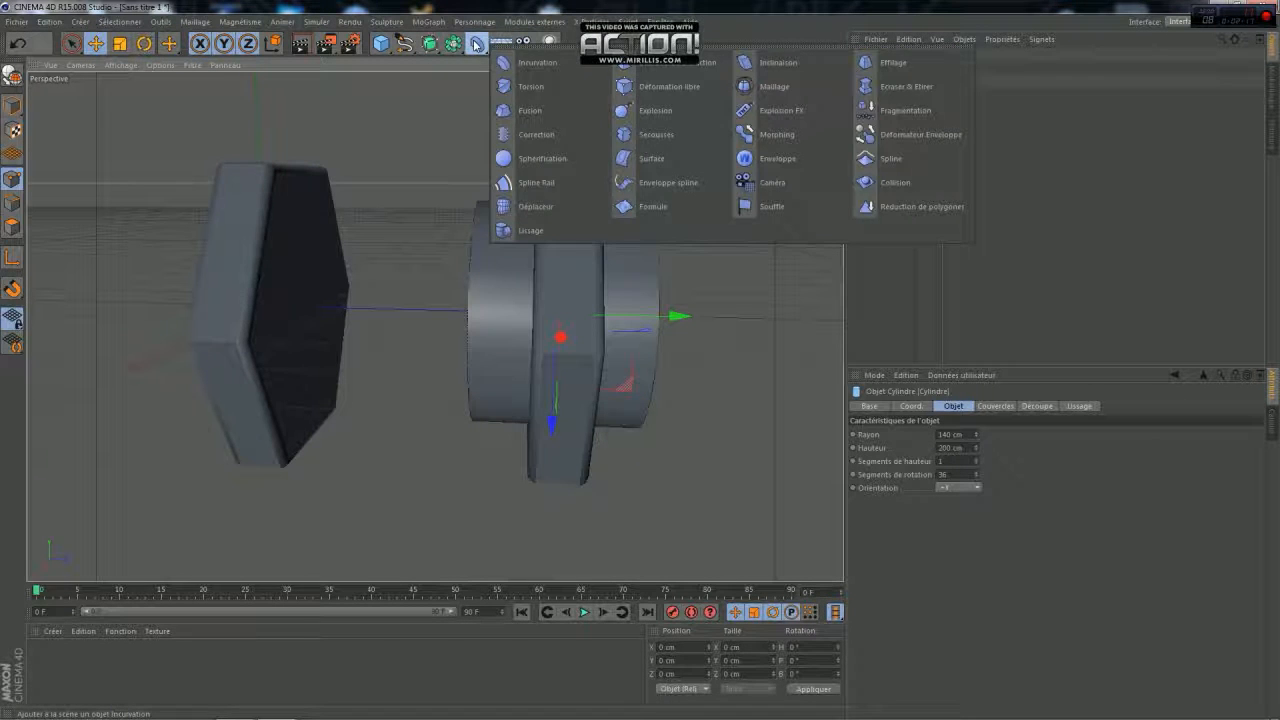
left_click(456, 46)
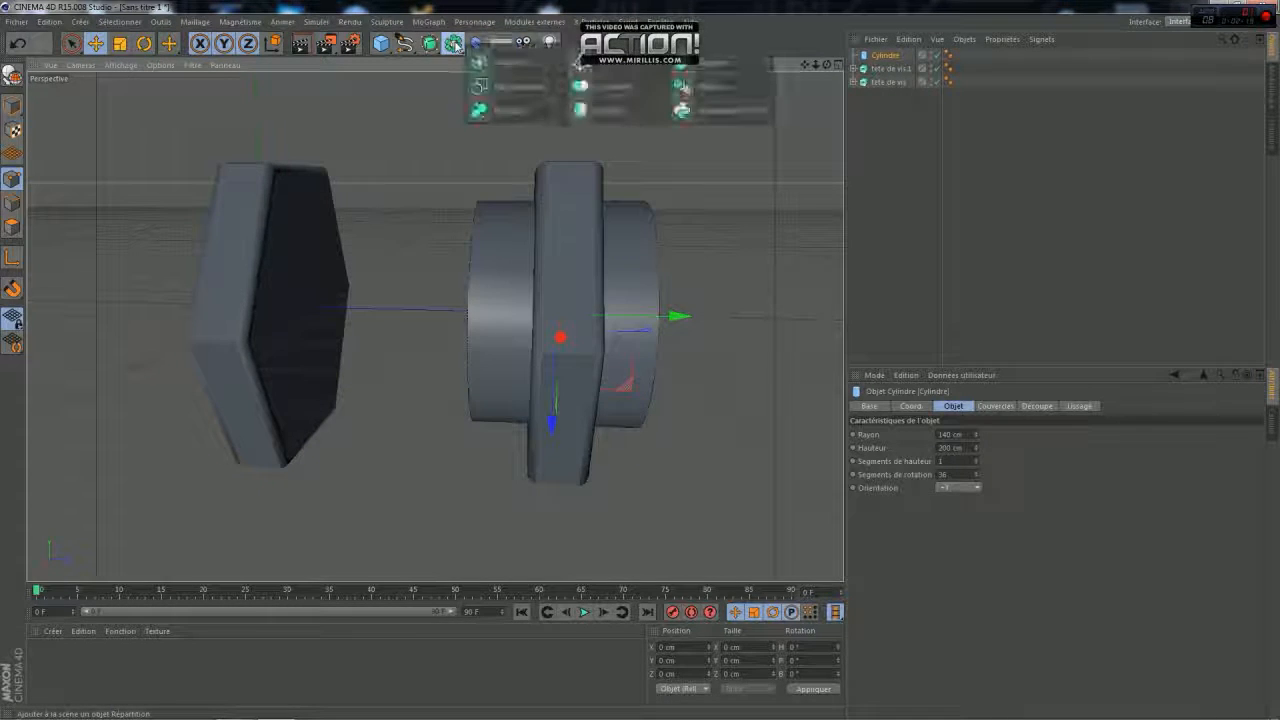
left_click(692, 62)
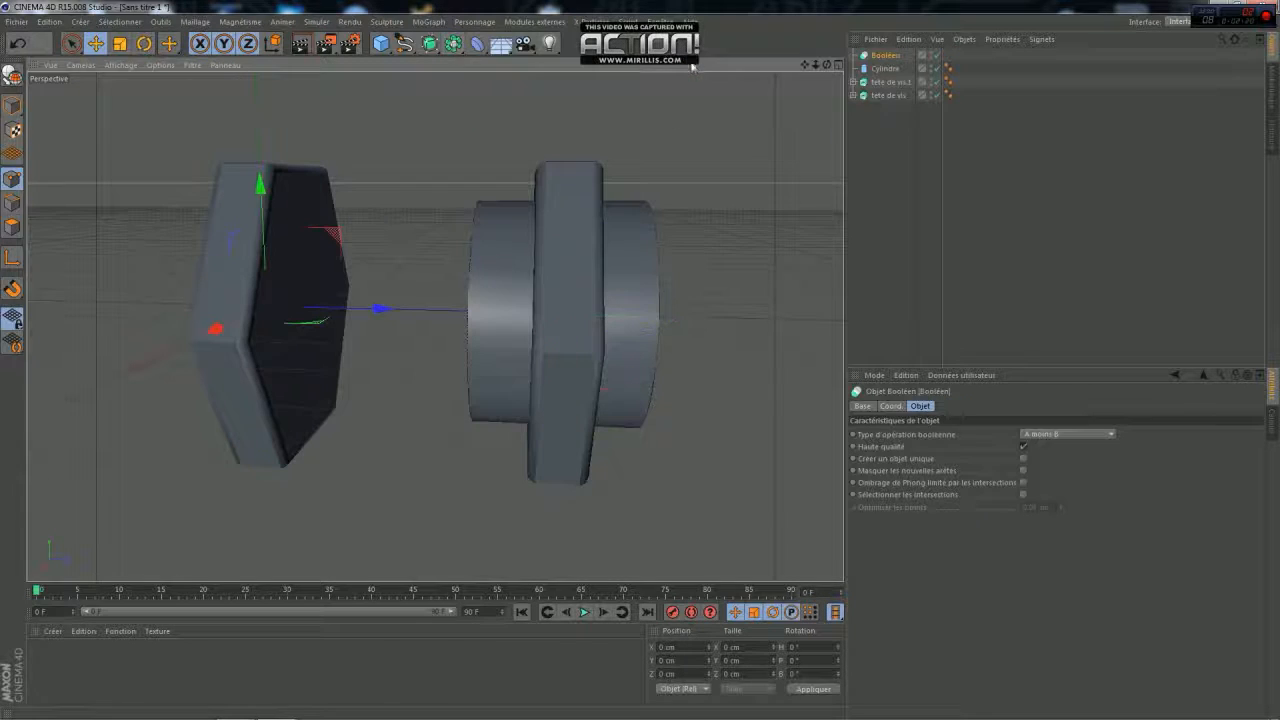
Nest the duplicated hexagonal head and the cylinder under the Booléen object, with the head first so the cylinder cuts it
left_click(878, 70)
left_click_drag(884, 60, 610, 65)
left_click_drag(827, 65, 995, 62)
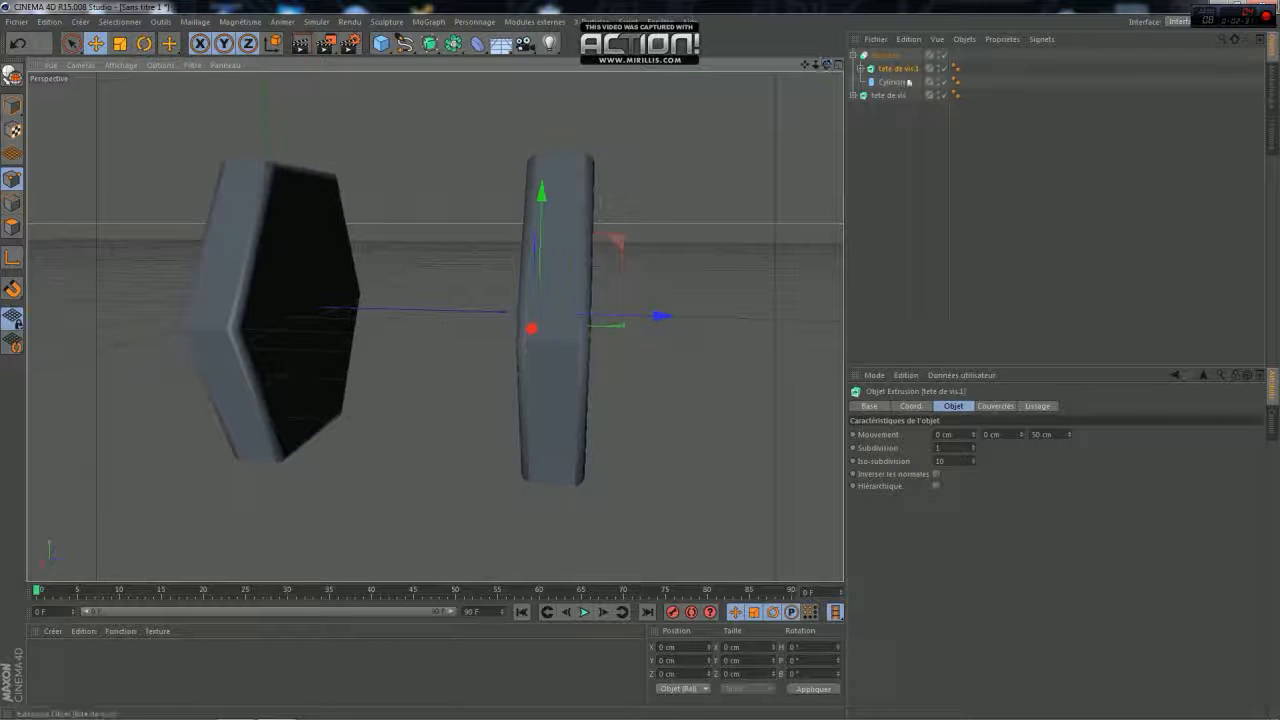
Collapse the Booléen hierarchy and rename the Booléen object as "ecrou"
left_click(853, 55)
left_click(887, 55)
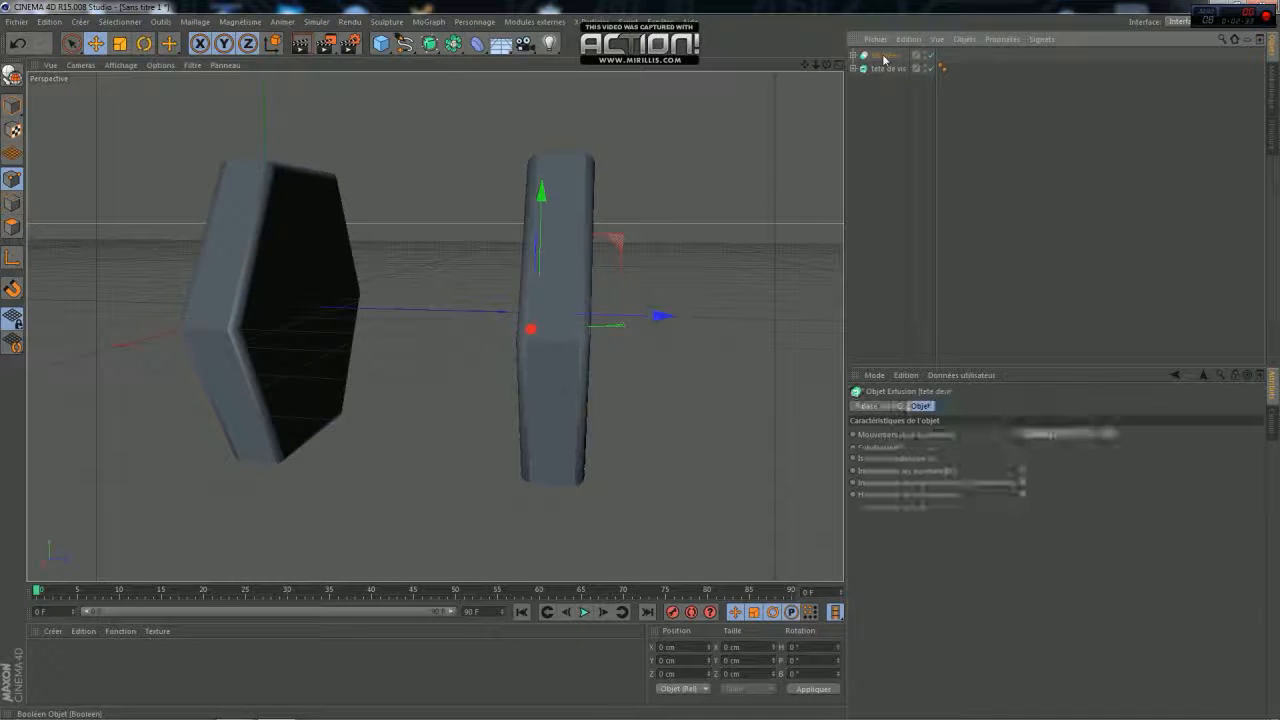
type("ecrou")
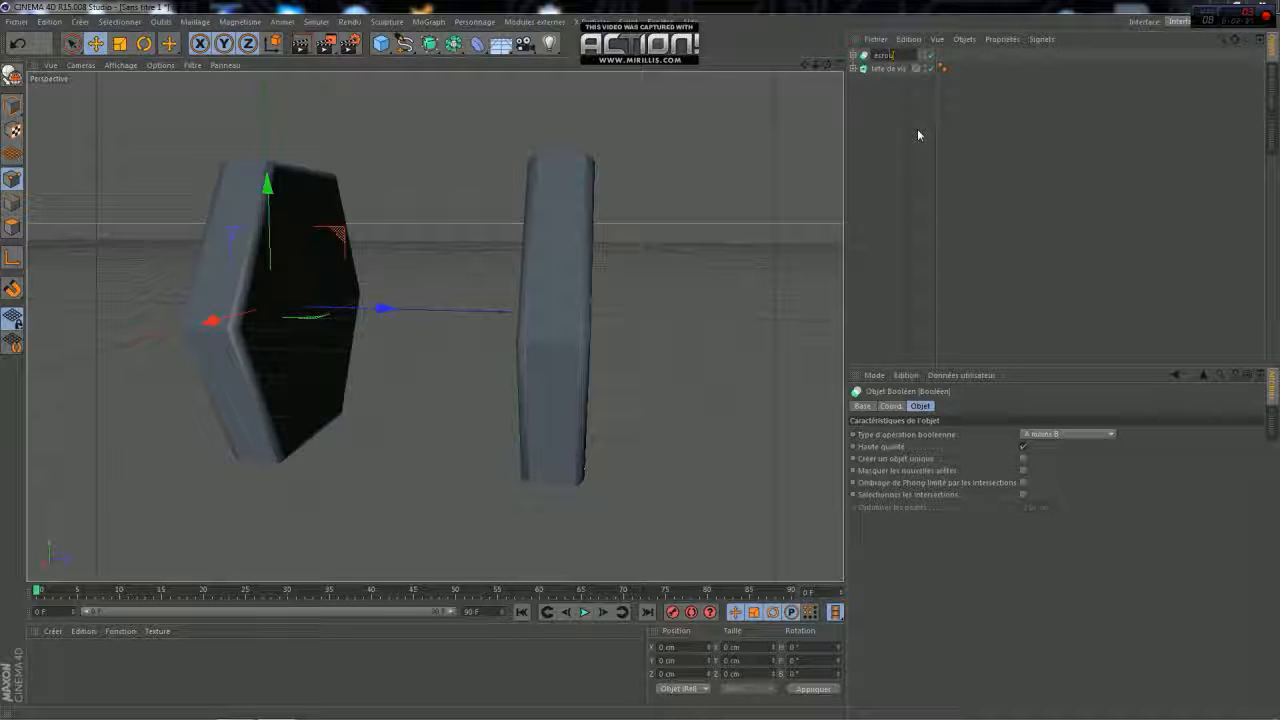
key("Return")
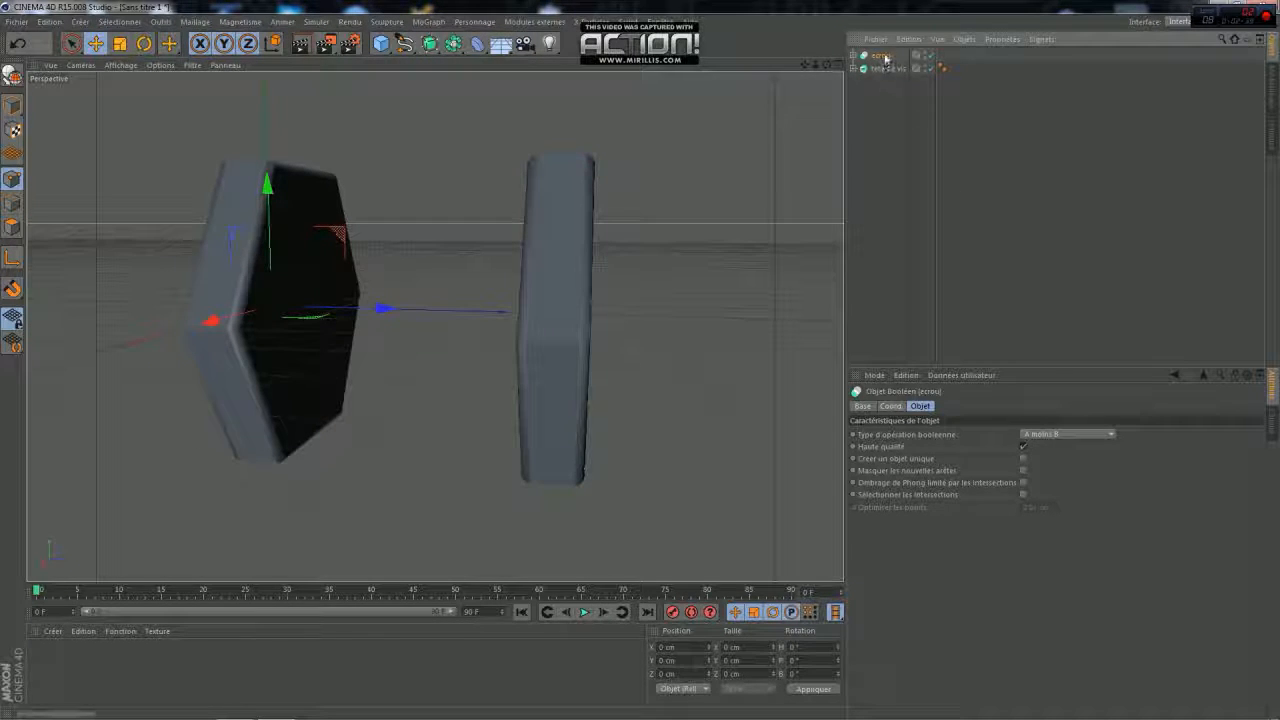
Move the nut along the Z axis farther away from the bolt head
left_click_drag(383, 310, 571, 329)
scroll(560, 390, "down", 3)
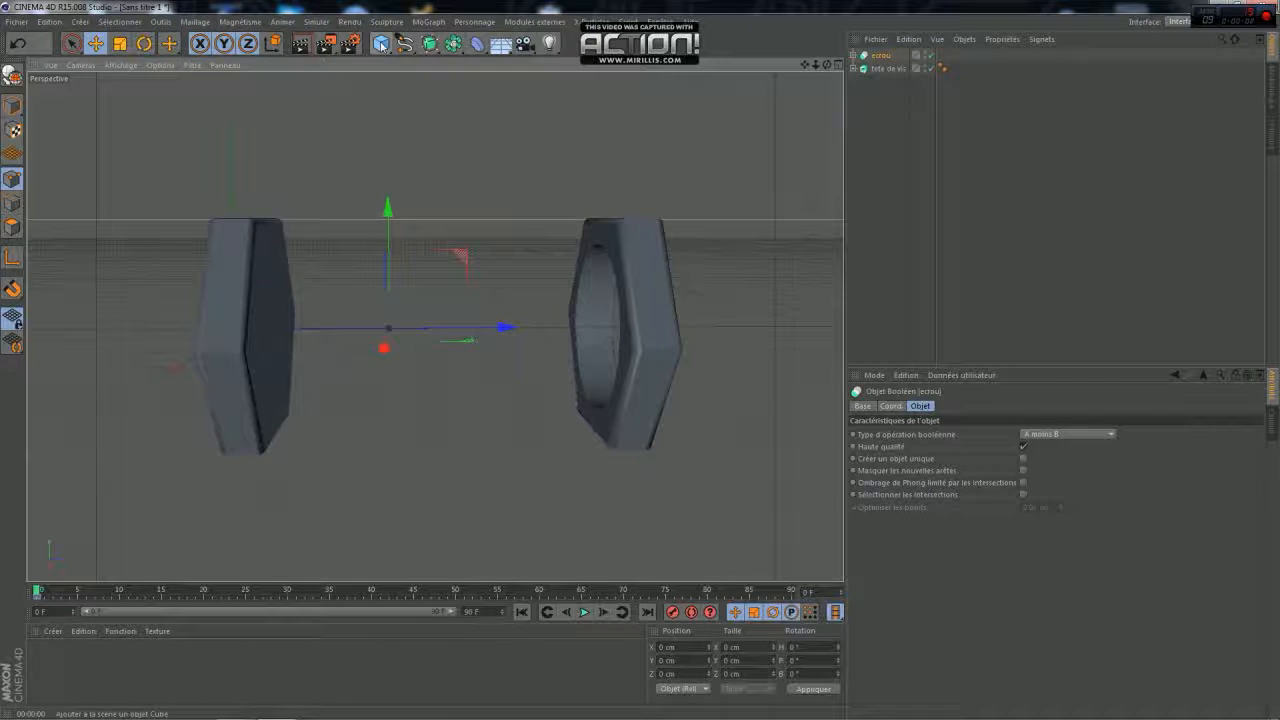
Add a new cylinder and move it along the Z axis between the bolt head and the nut
left_click(380, 45)
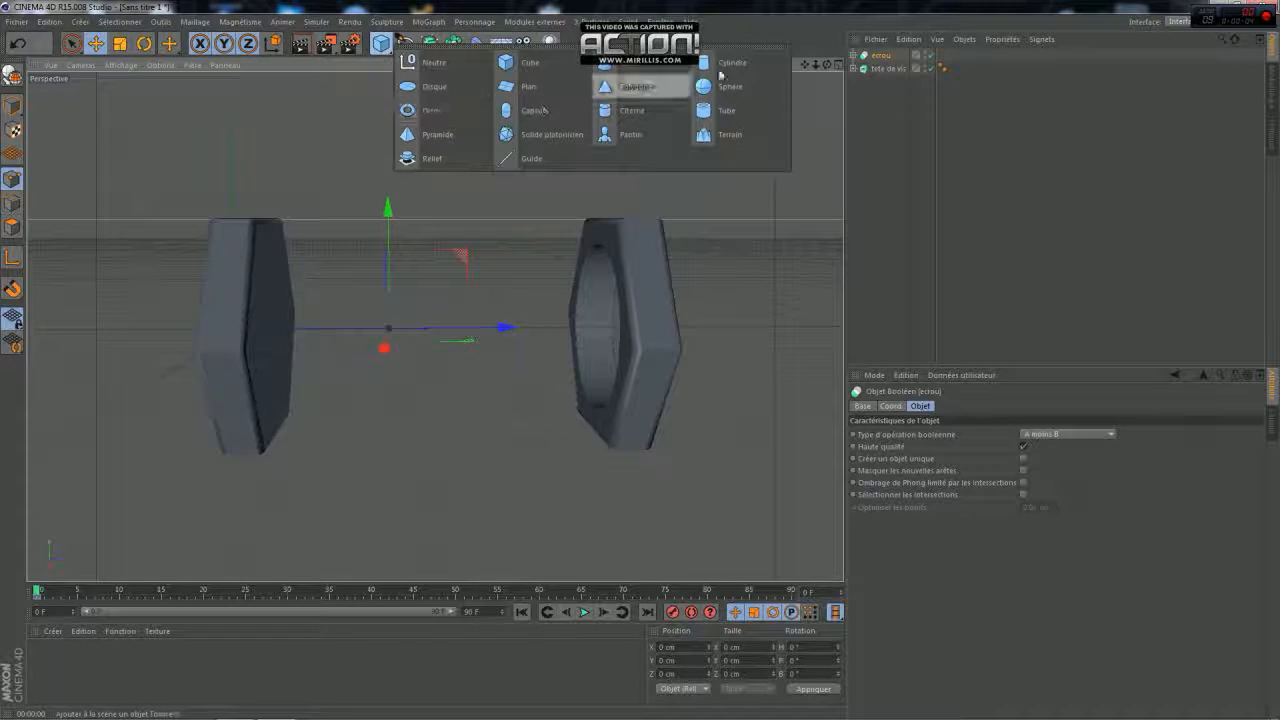
left_click(726, 67)
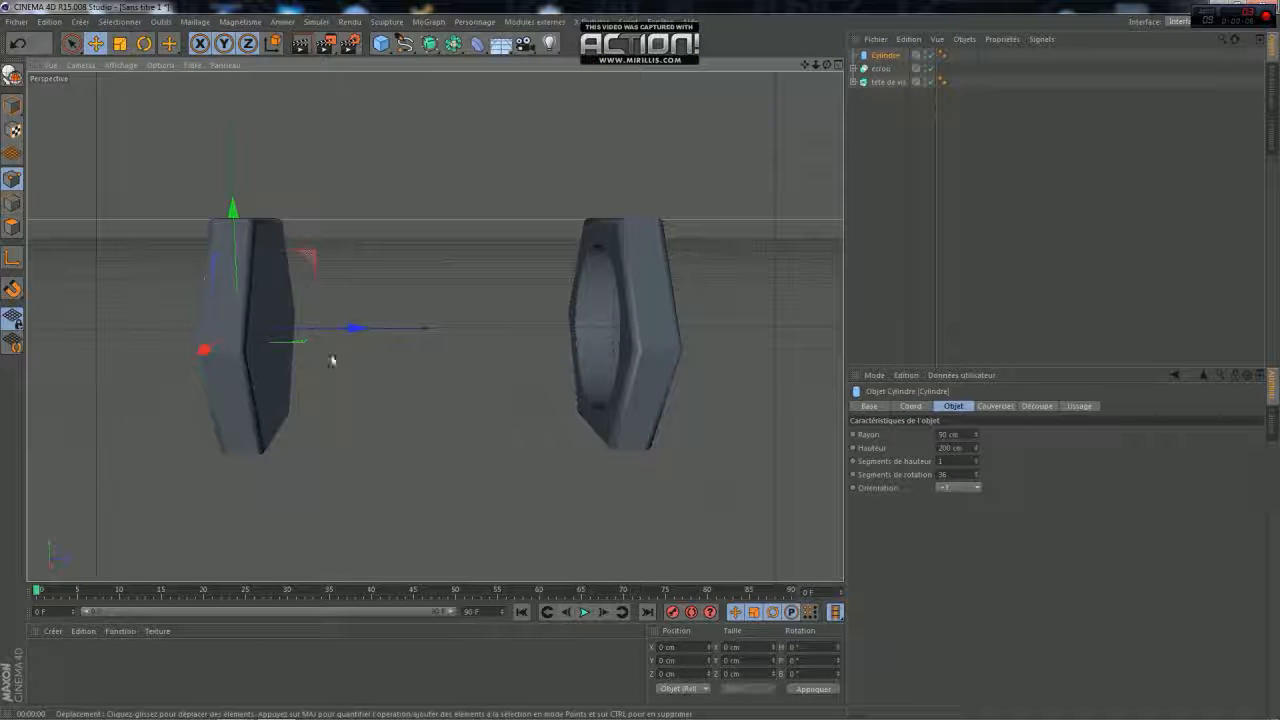
left_click_drag(358, 328, 517, 328)
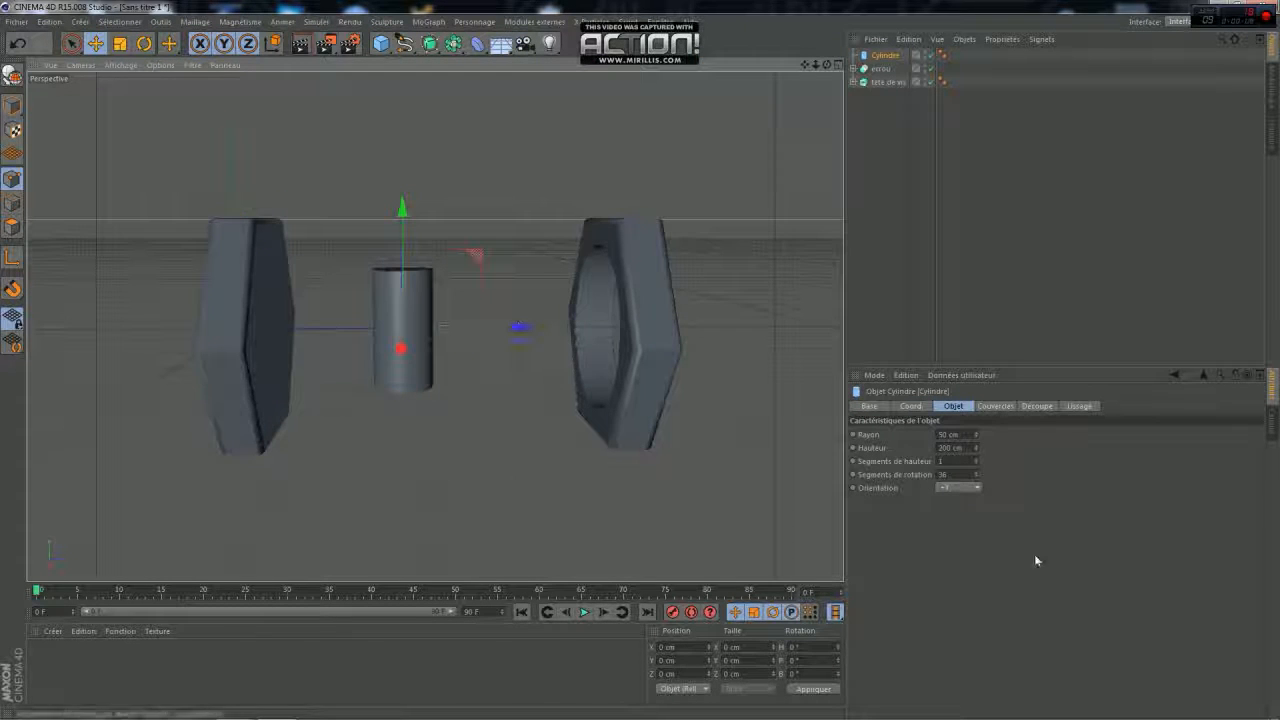
Set the new cylinder's radius to 140 cm and its height to 600 cm
left_click_drag(964, 434, 924, 447)
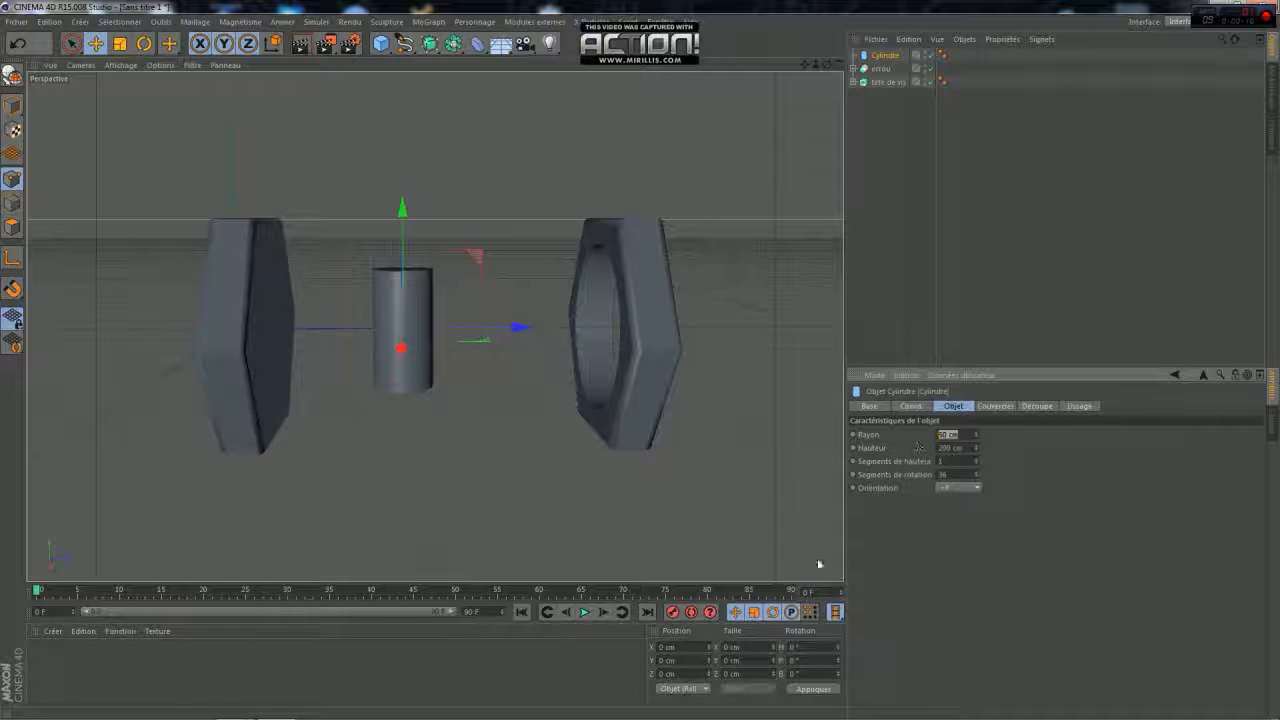
type("140")
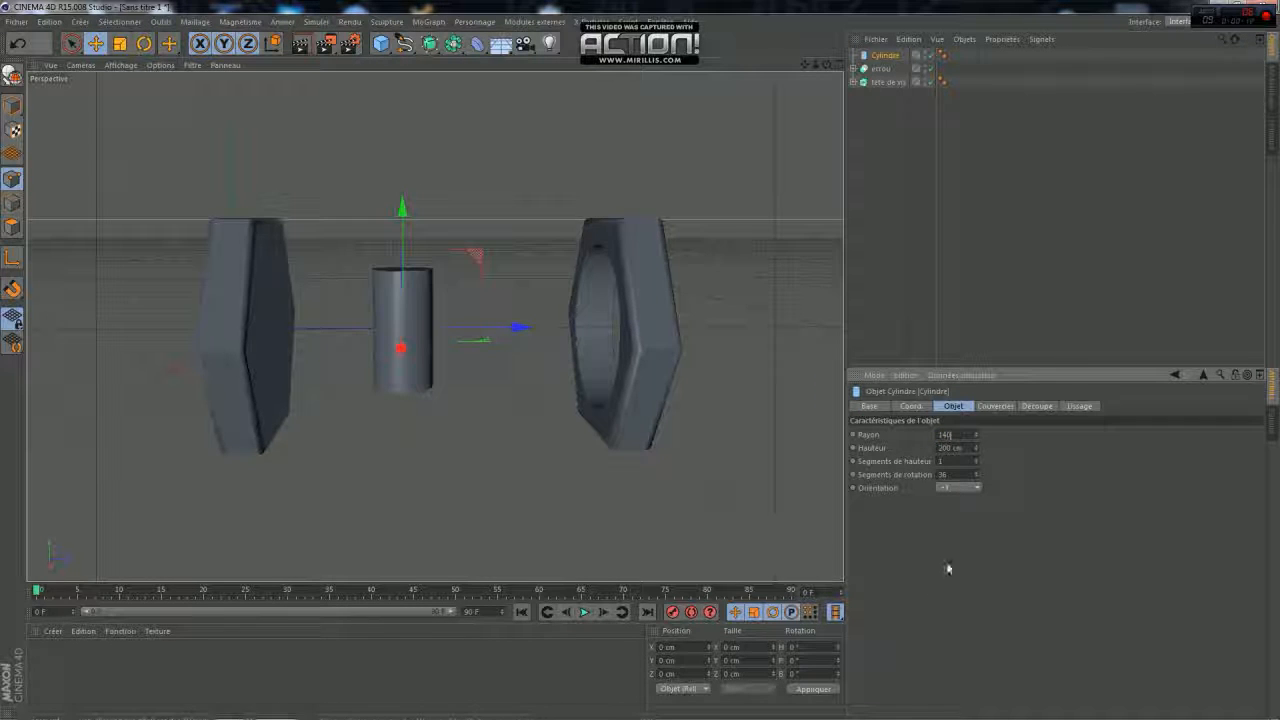
key("Return")
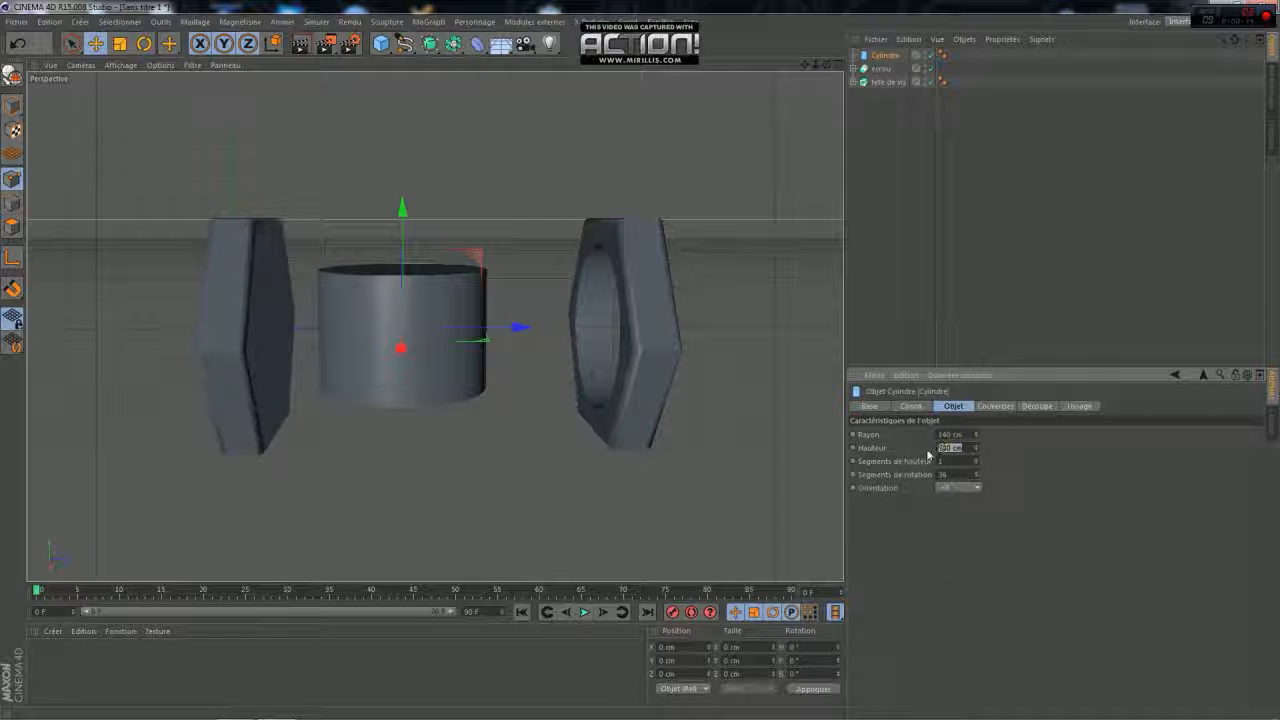
type("4")
key("Return")
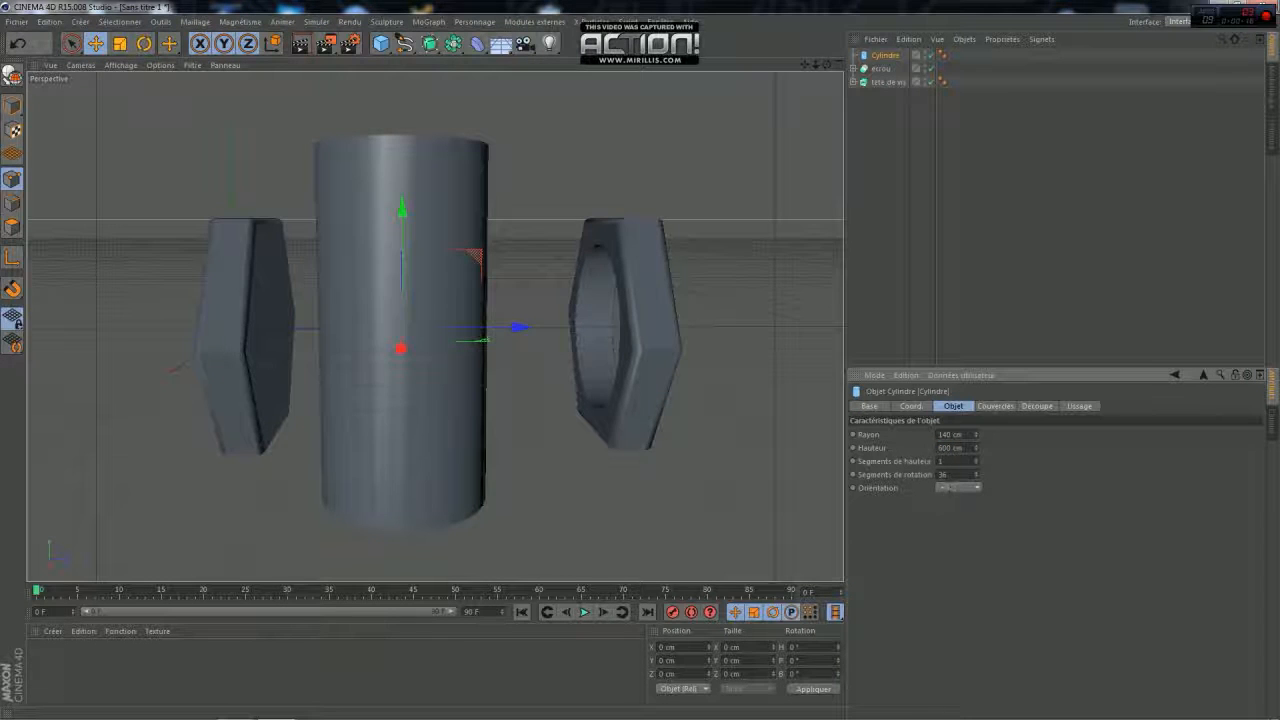
Set the cylinder's radius to 130 cm and its height segments to 50
left_click(944, 435)
type("130")
key("Return")
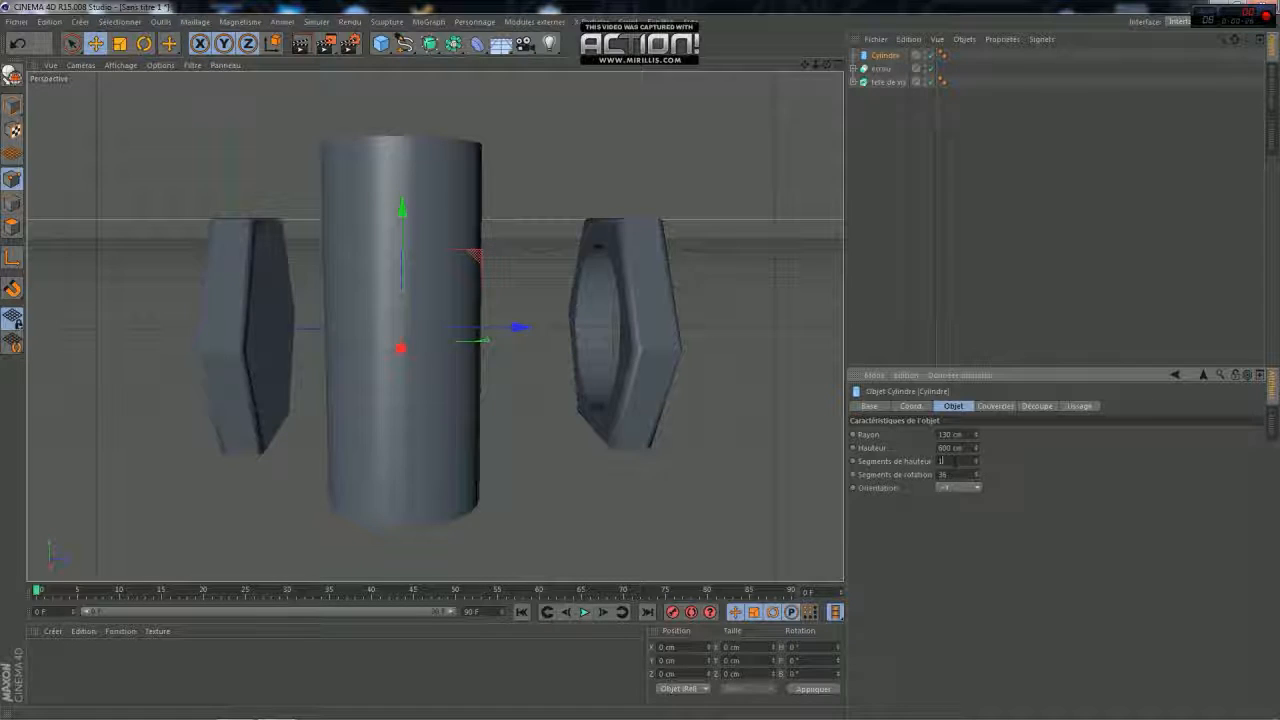
type("50")
key("Return")
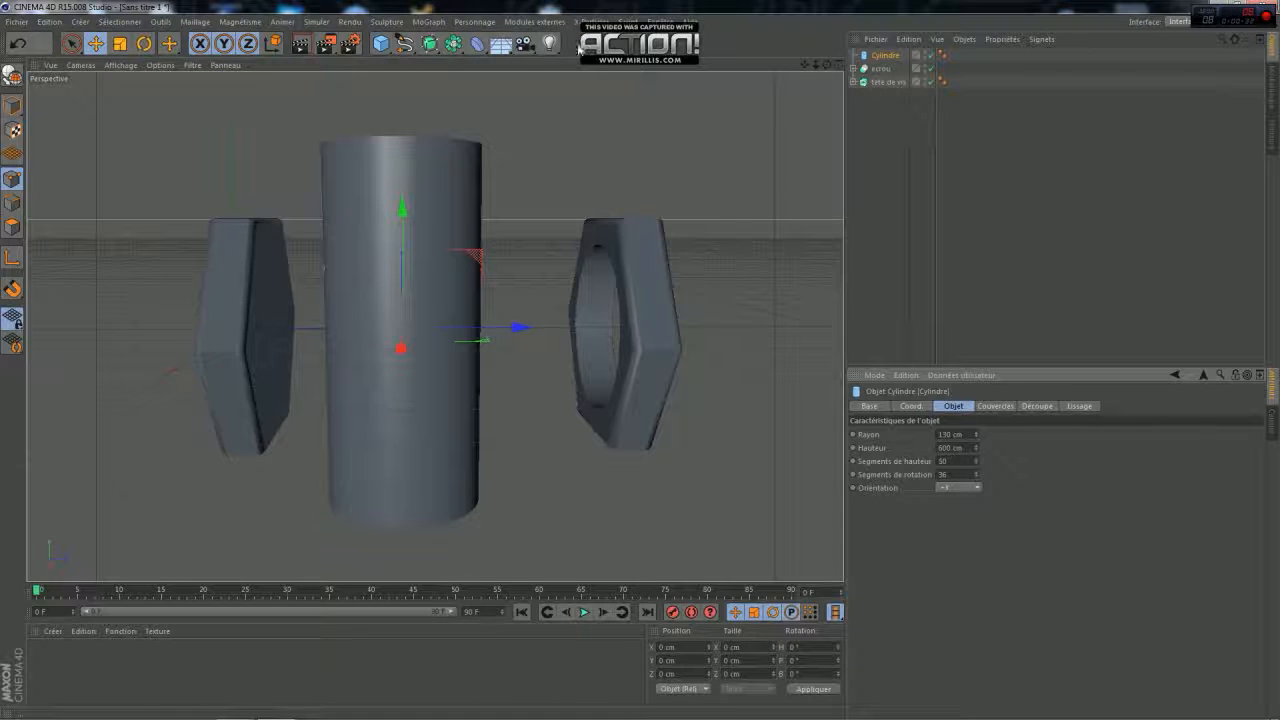
Add a Torsion deformer as a child of the cylinder, fitted to its parent with an angle of 2500°
left_click(477, 45)
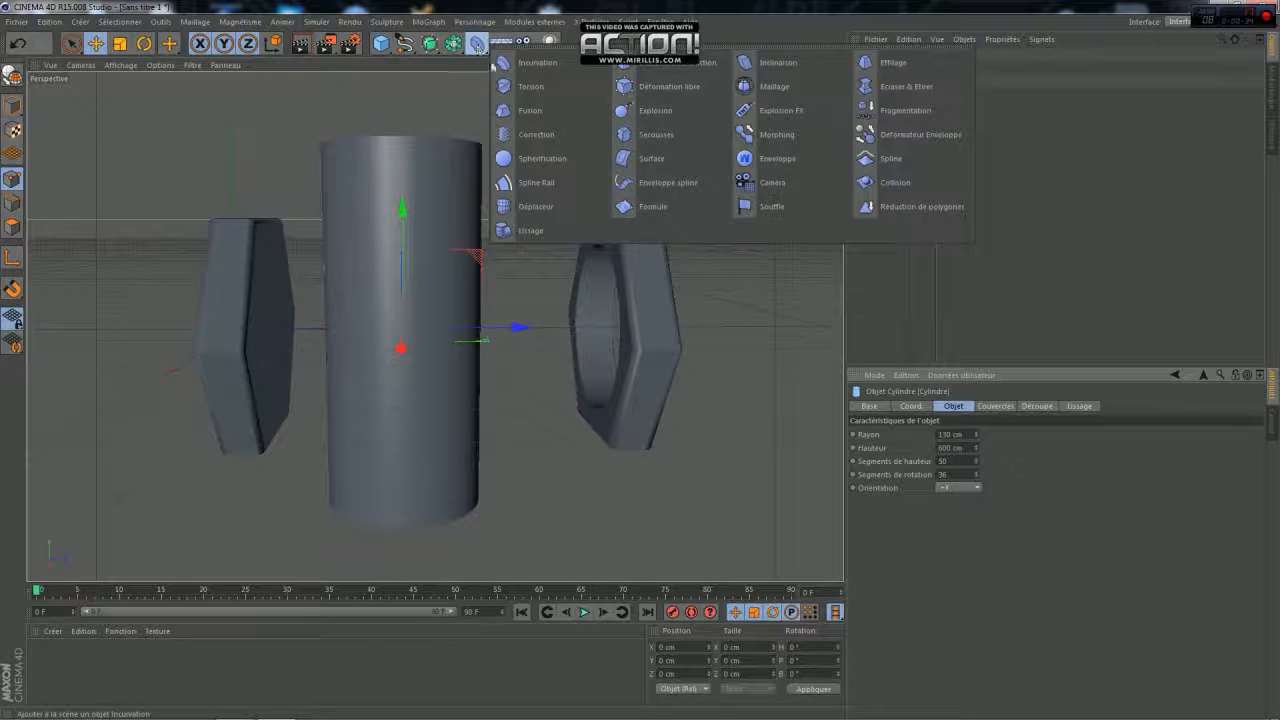
left_click(530, 62)
left_click_drag(893, 57, 893, 68)
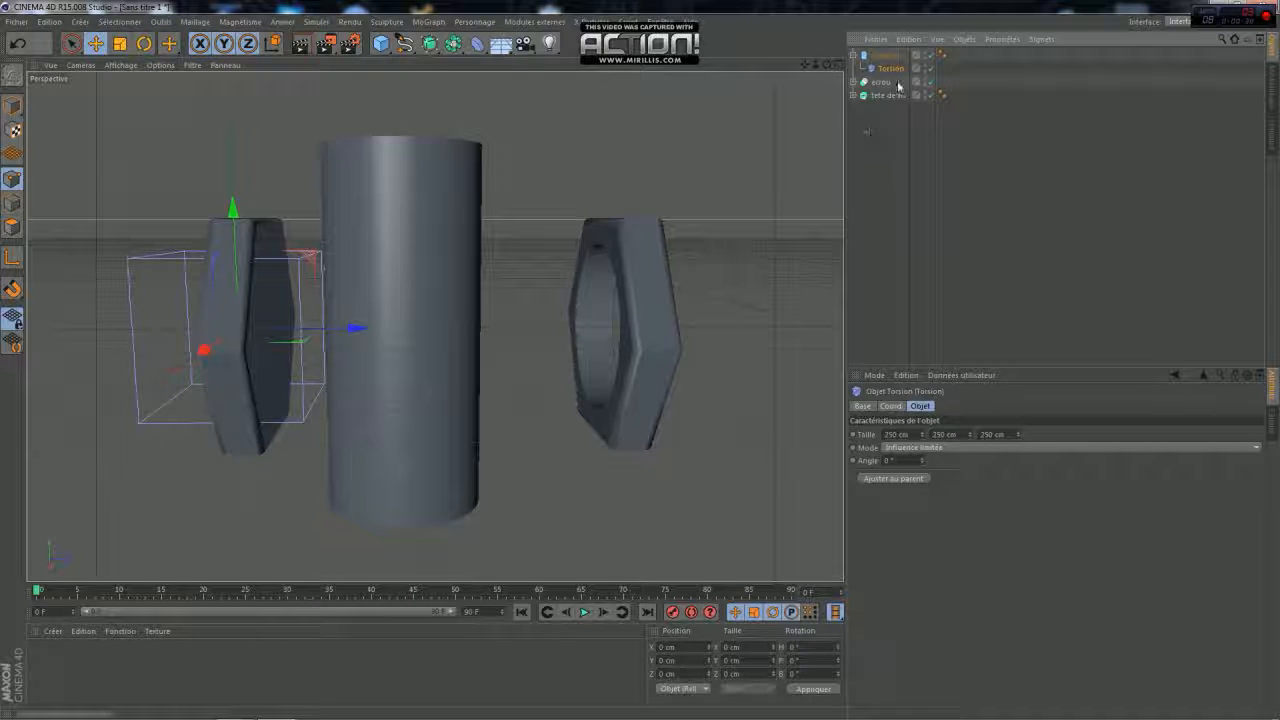
left_click(900, 478)
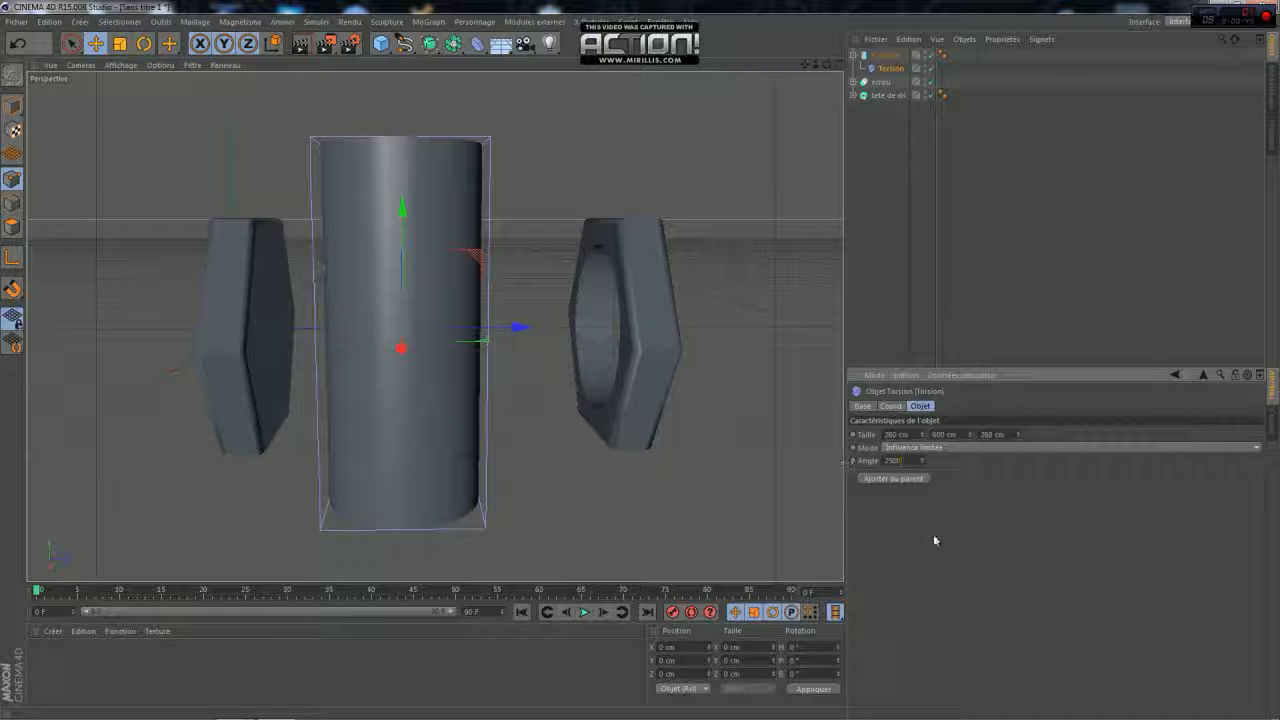
key("Return")
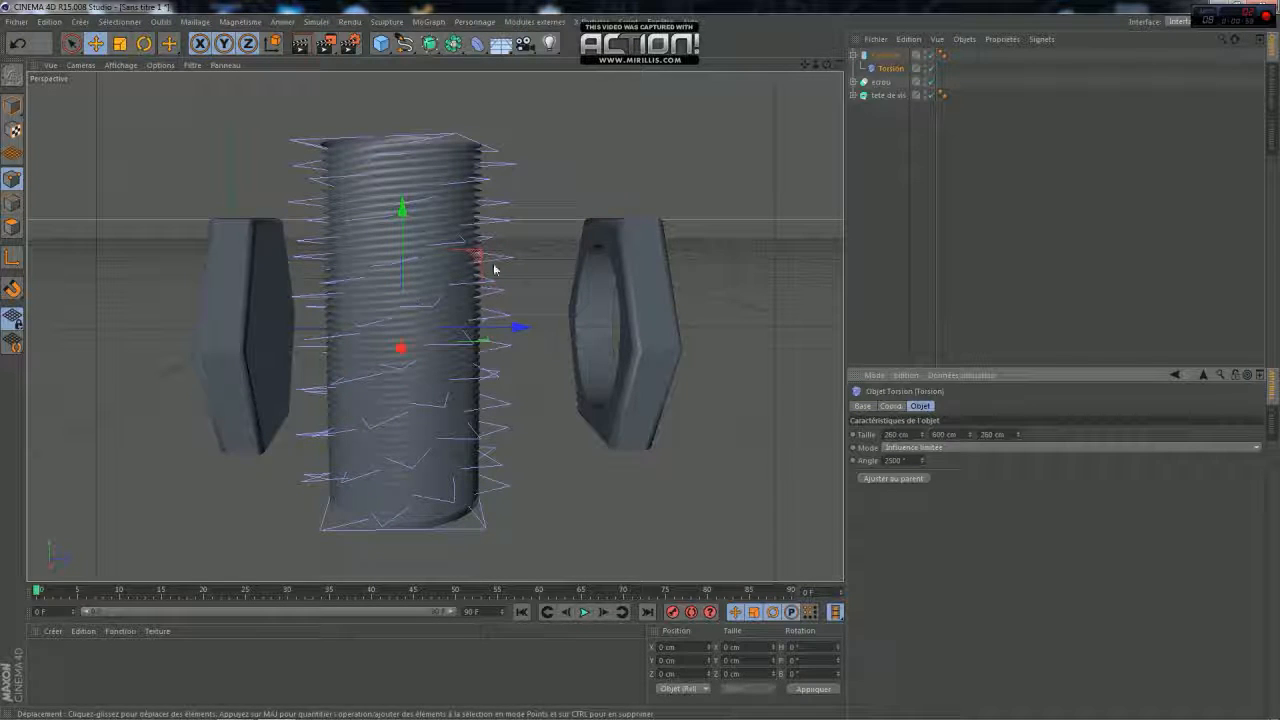
Rename the twisted cylinder as "vis" and collapse its hierarchy
left_click(886, 55)
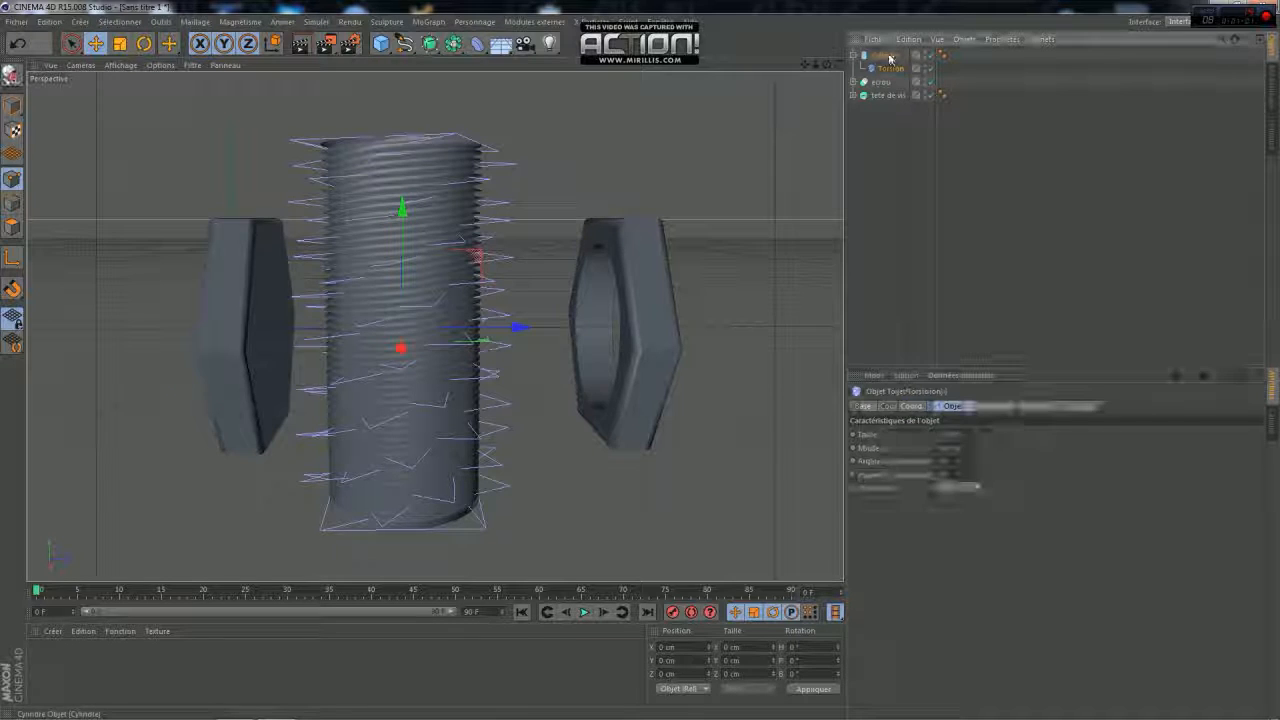
double_click(889, 58)
type("pis")
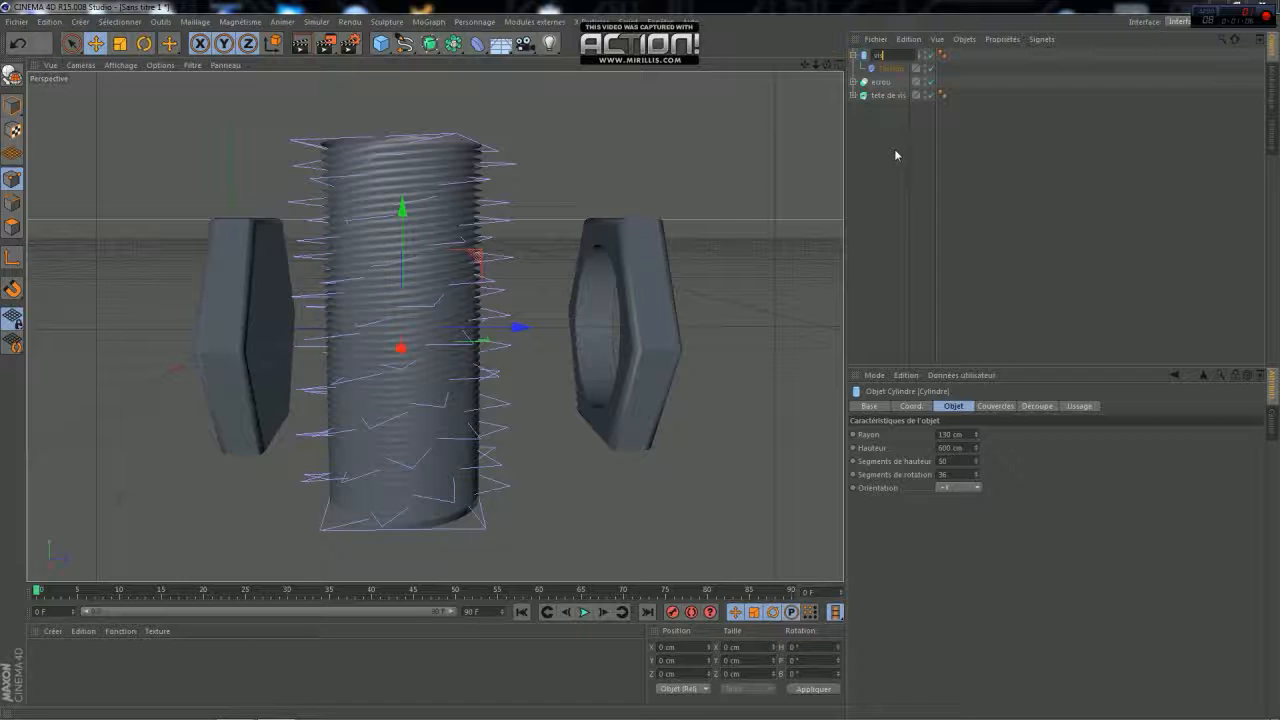
key("Return")
left_click(853, 56)
Rotate the threaded cylinder so it lies along the Z axis between the head and the nut
left_click(145, 44)
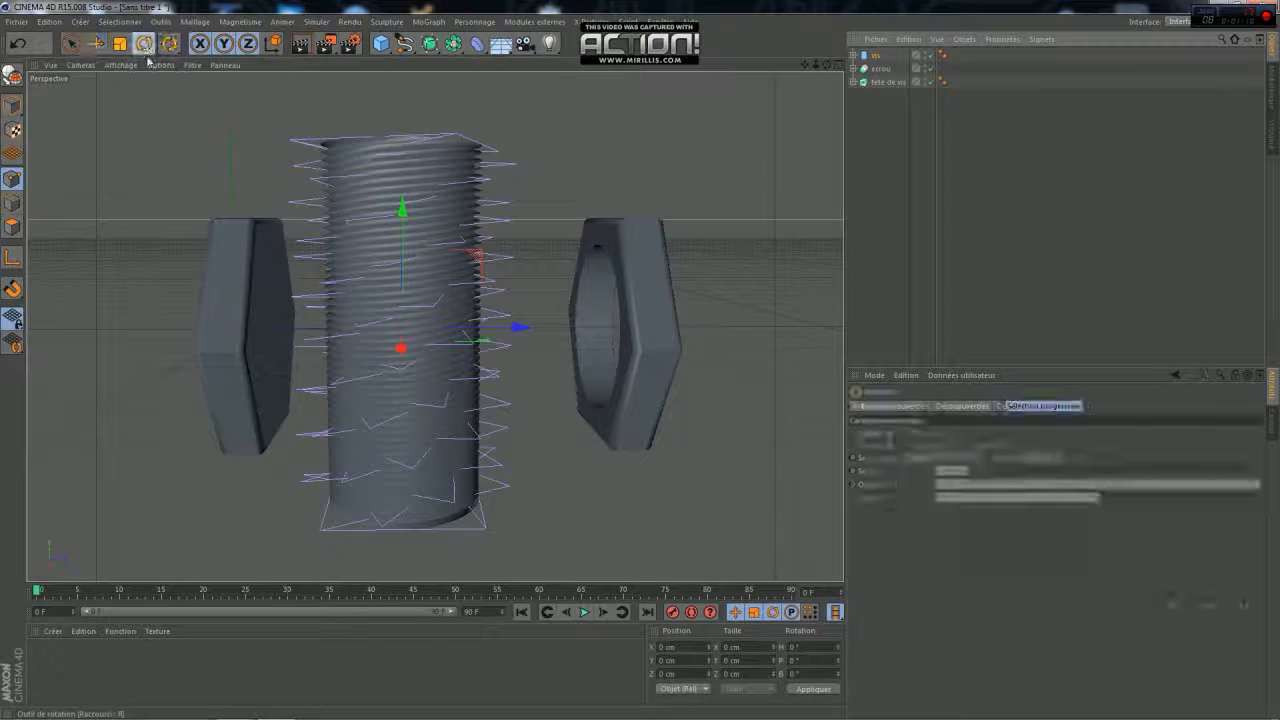
left_click_drag(346, 285, 349, 401)
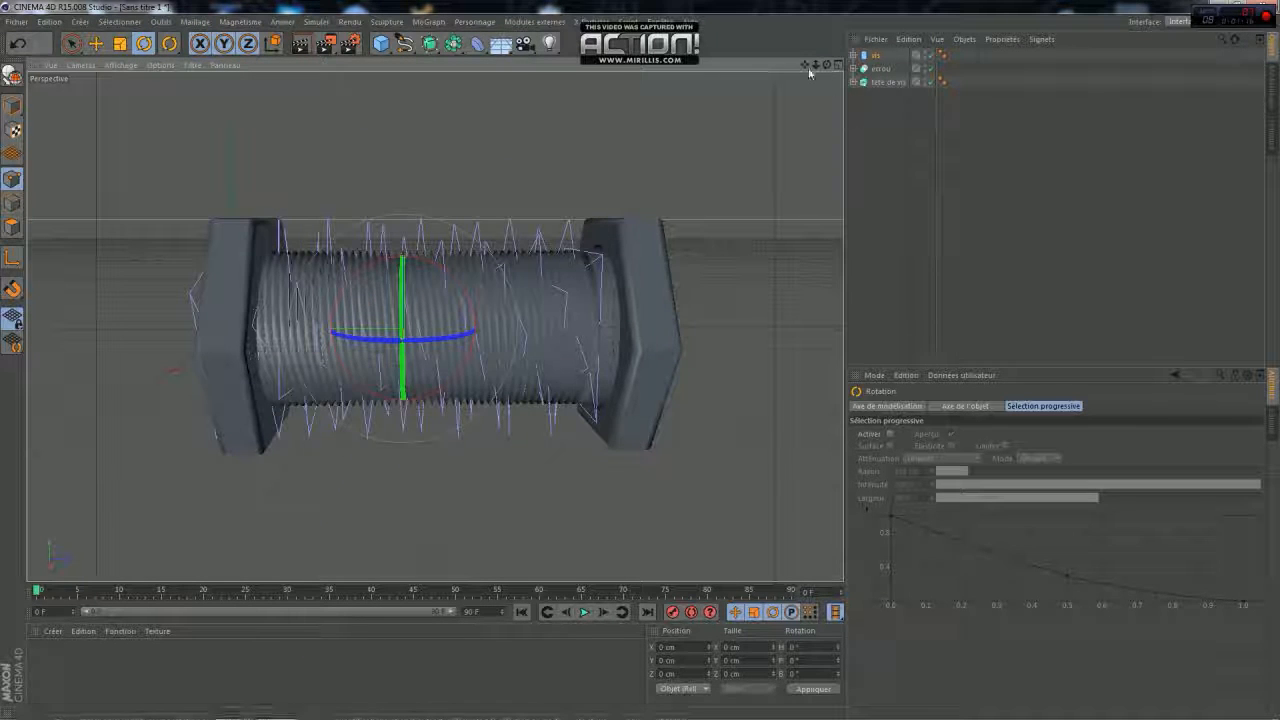
Move the bolt head about 43 cm outward along the Z axis to the end of the threaded shank
mouse_move(825, 66)
left_mouse_down()
mouse_move(770, 86)
mouse_move(805, 76)
left_mouse_up()
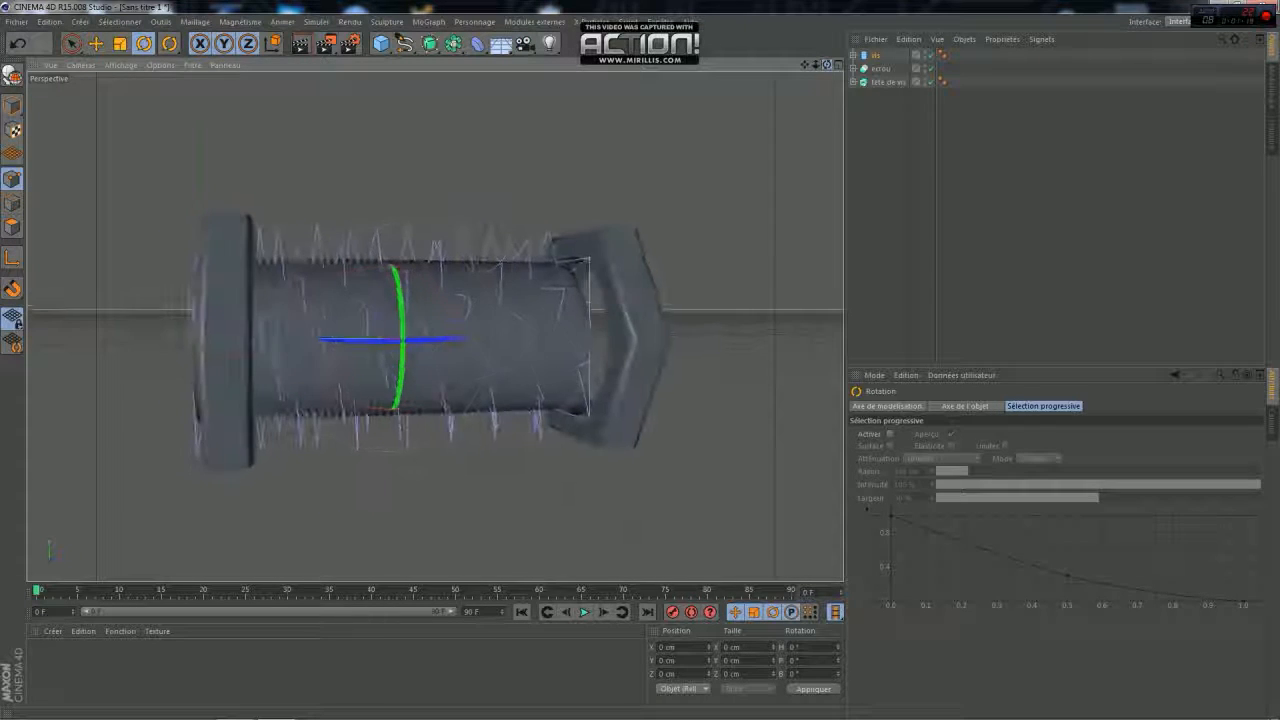
left_click(884, 82)
left_click(95, 43)
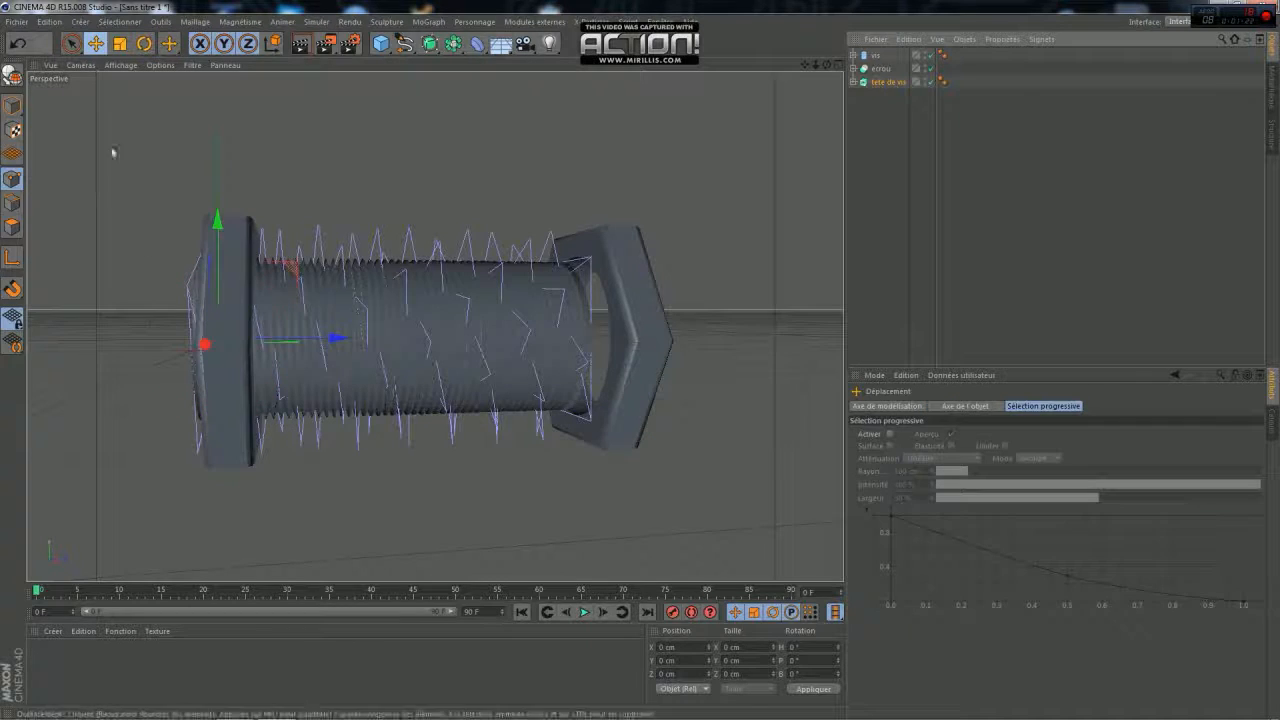
left_click_drag(337, 338, 310, 340)
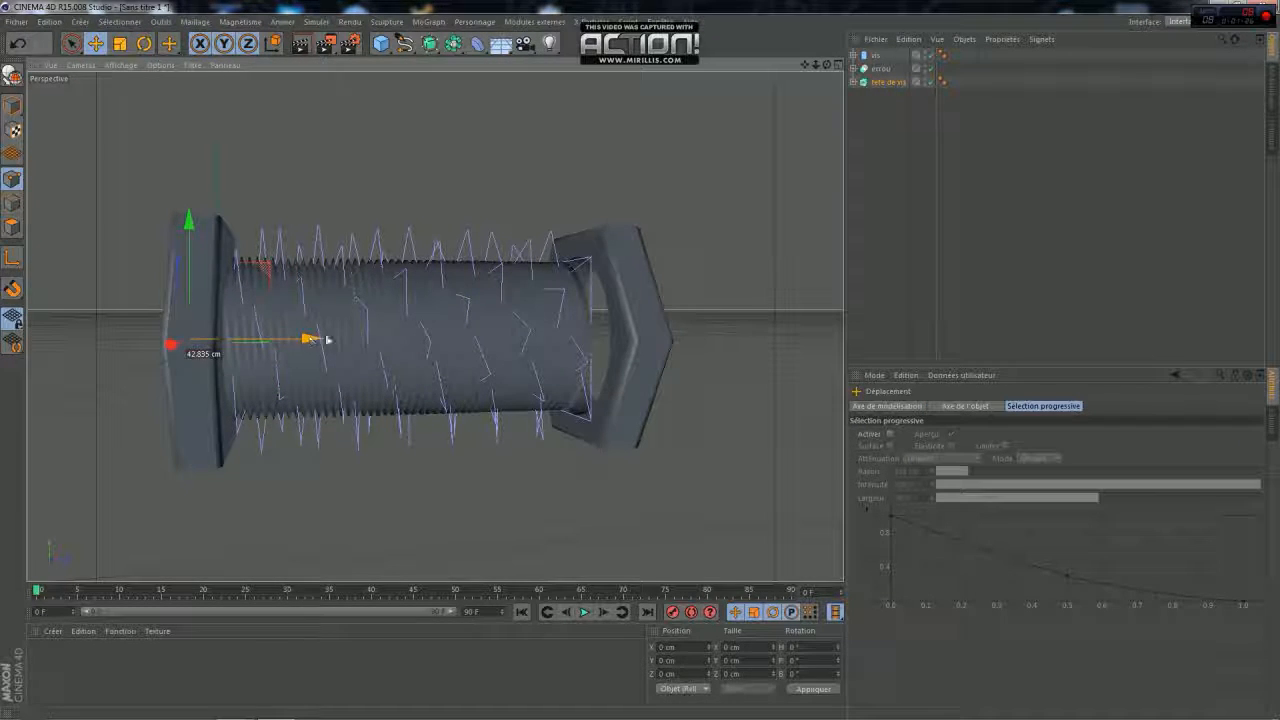
Move the nut along the Z axis onto the threaded shank
left_click_drag(827, 65, 715, 54)
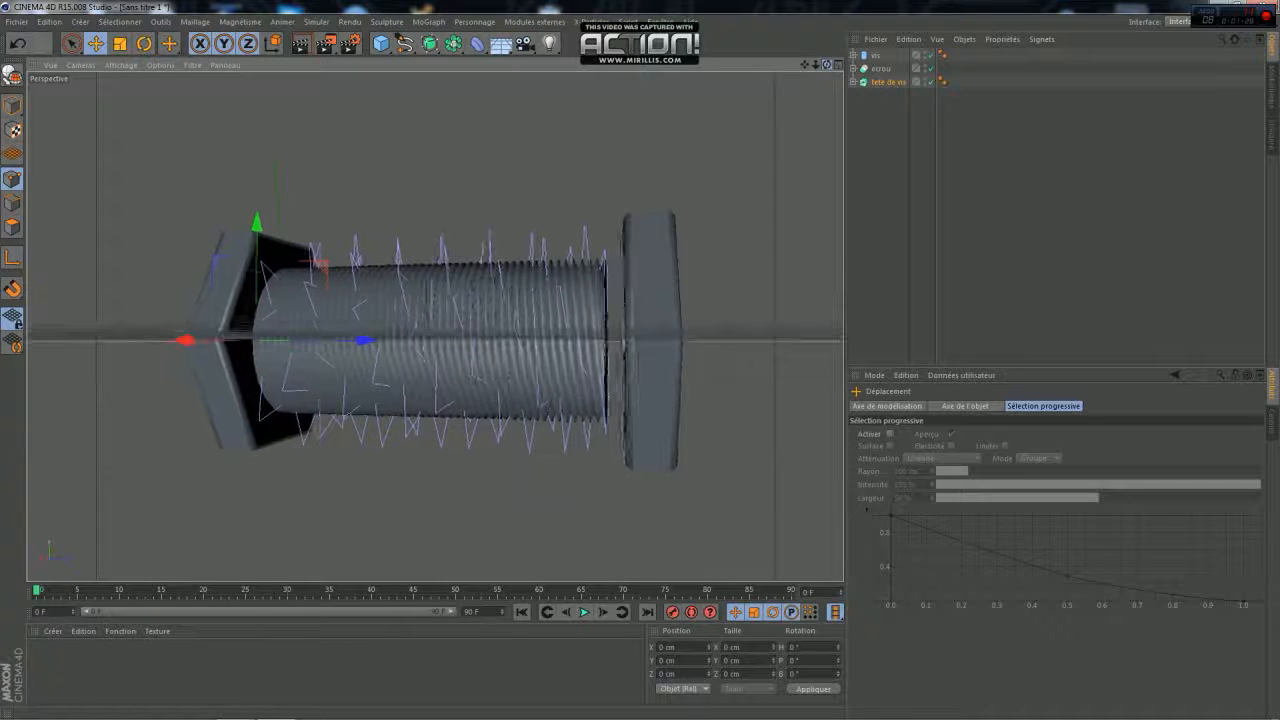
left_click(881, 68)
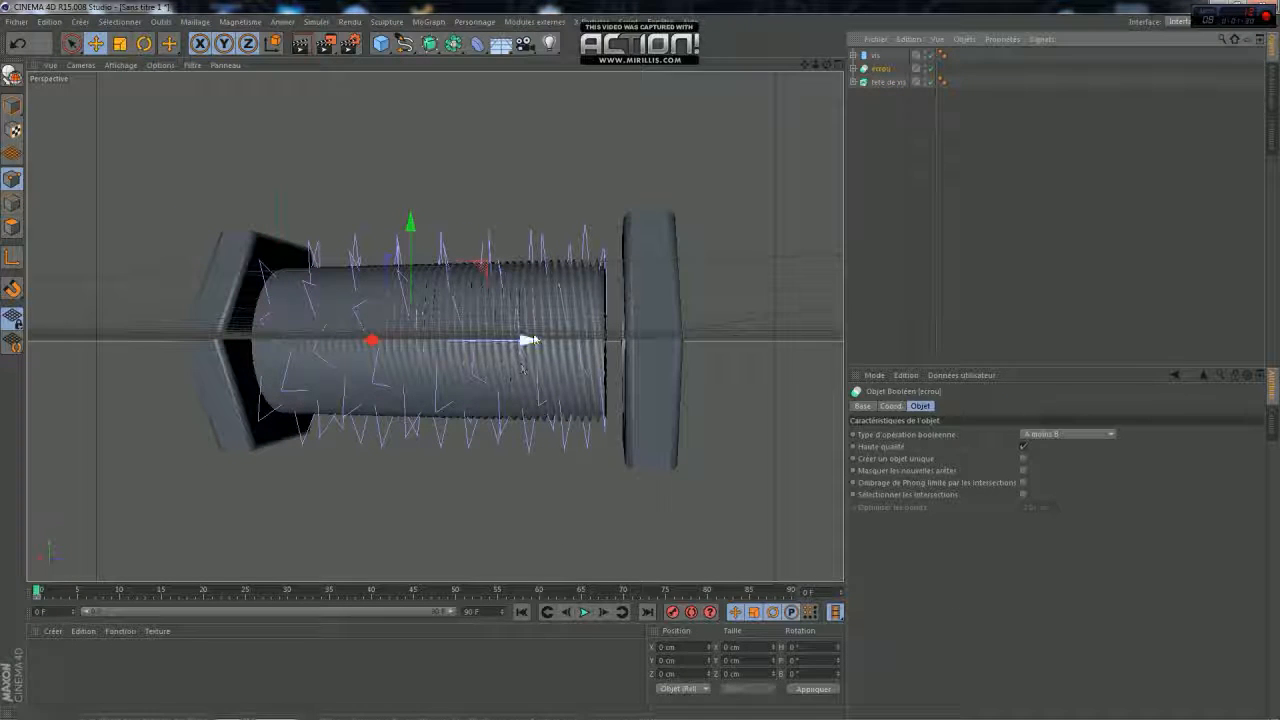
left_click_drag(528, 343, 398, 350)
Deselect all objects and render the view to examine the assembled bolt and nut at an angle
left_click_drag(827, 64, 838, 88)
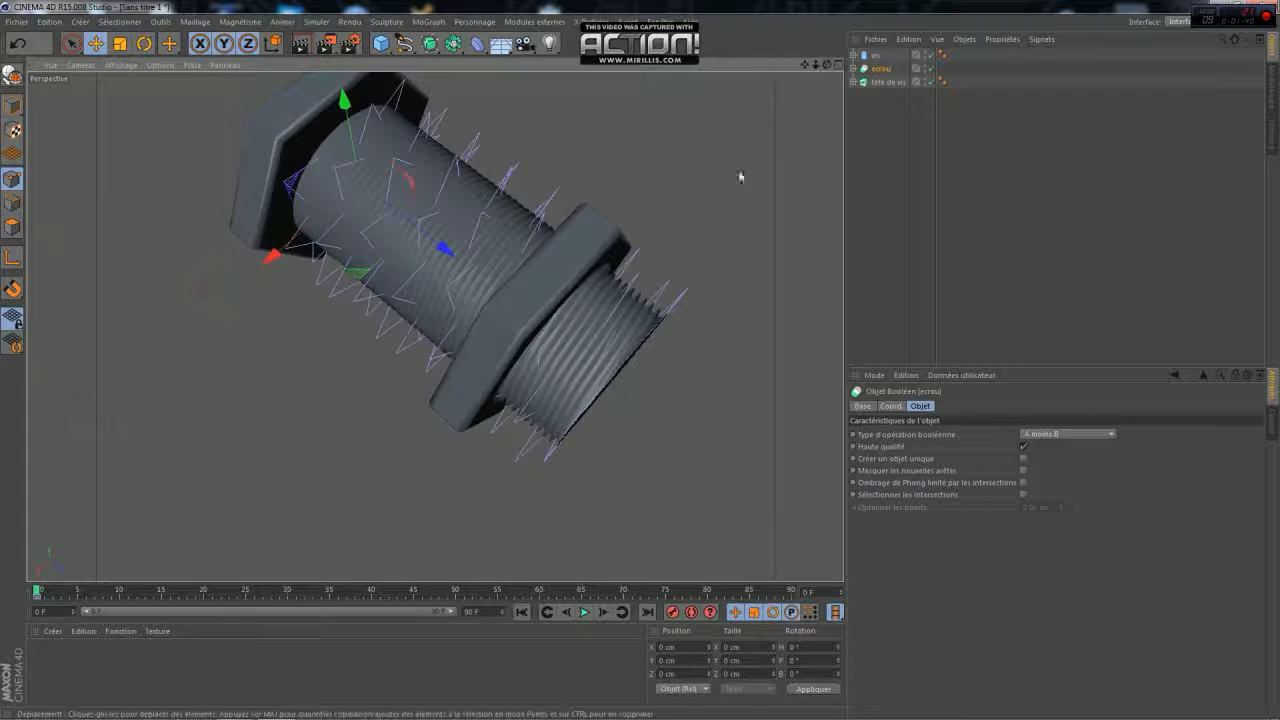
scroll(684, 232, "down", 5)
scroll(684, 218, "down", 1)
left_click_drag(804, 64, 658, 145)
left_click(869, 234)
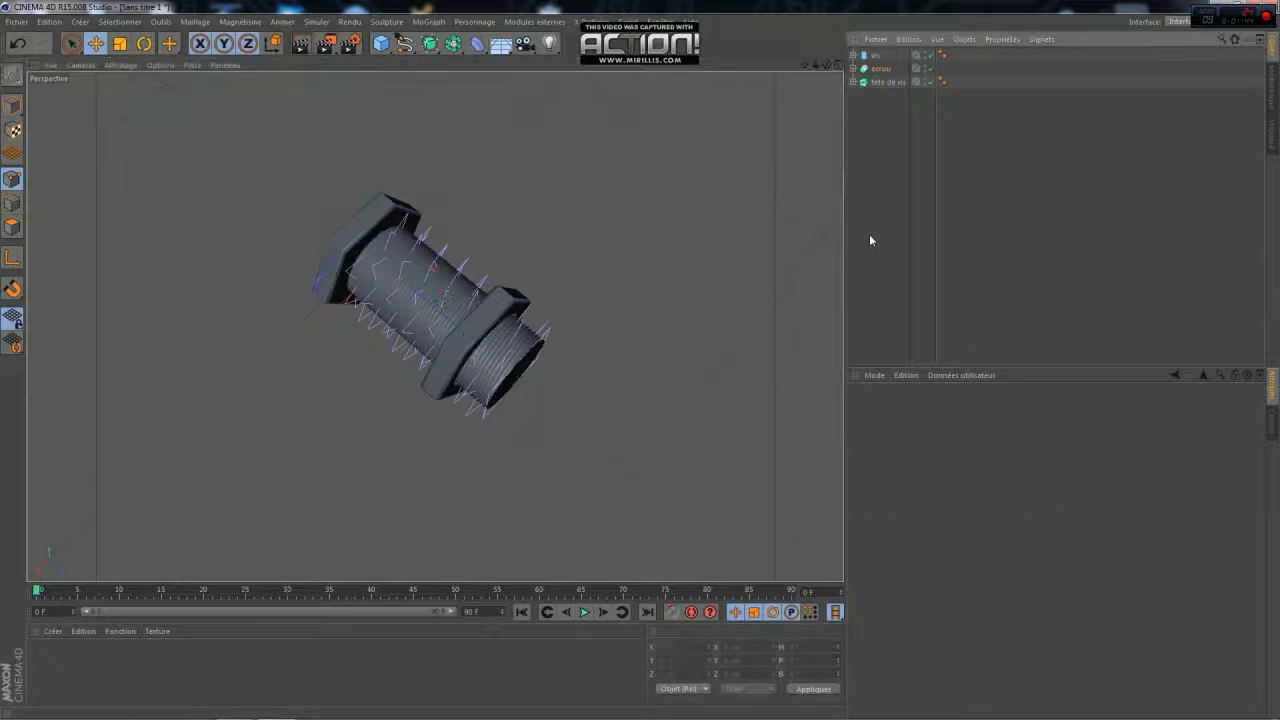
left_click(299, 43)
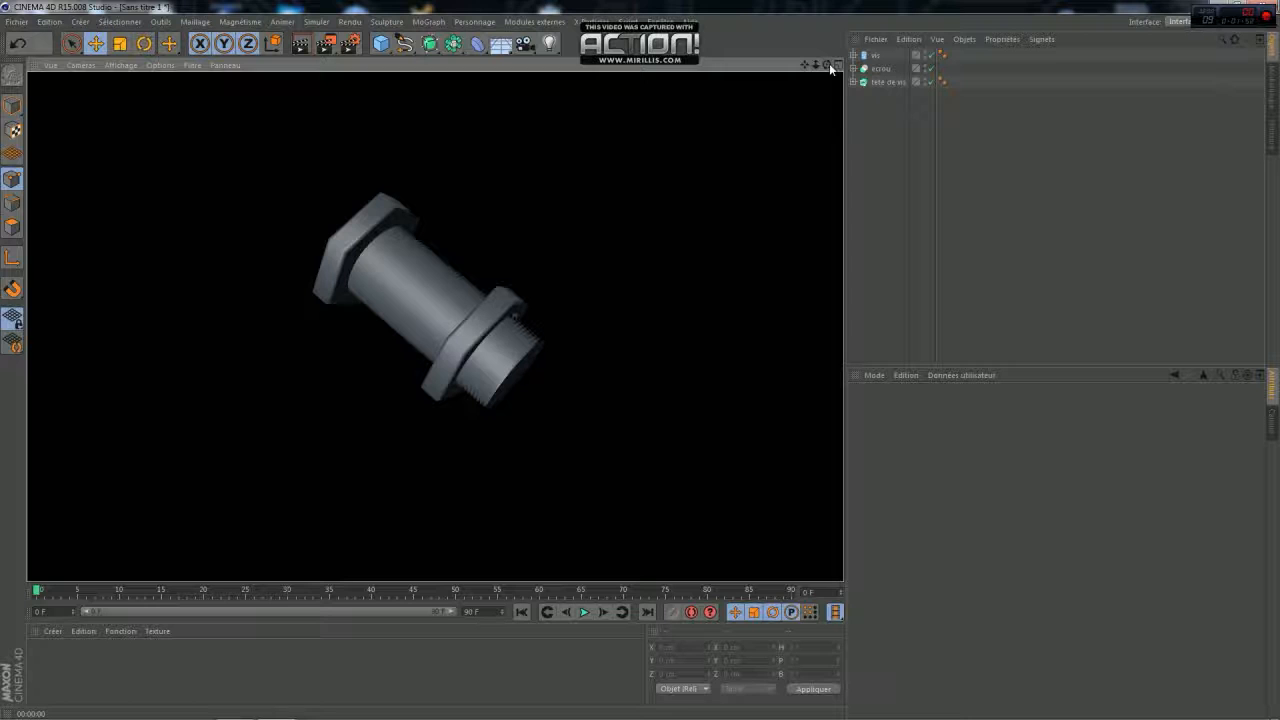
Undo the nut's last move along the threaded shank
left_click(873, 147)
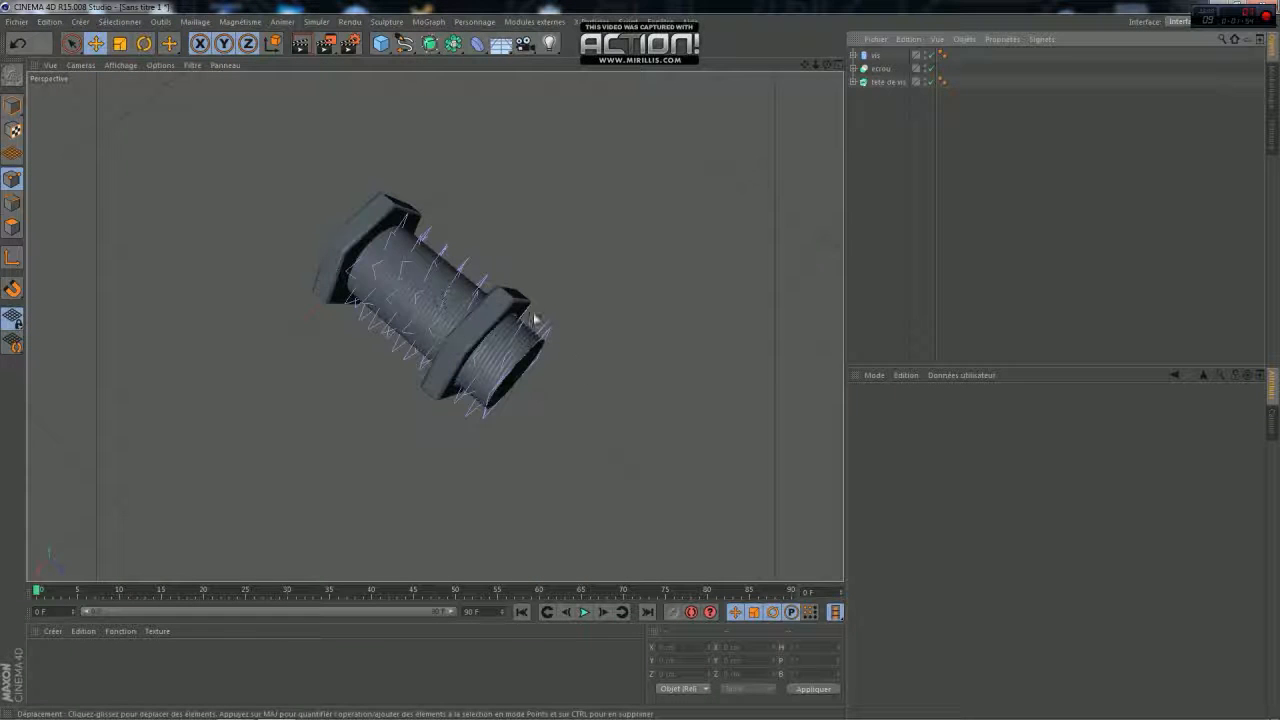
left_click_drag(826, 65, 890, 15)
left_click_drag(804, 65, 667, 62)
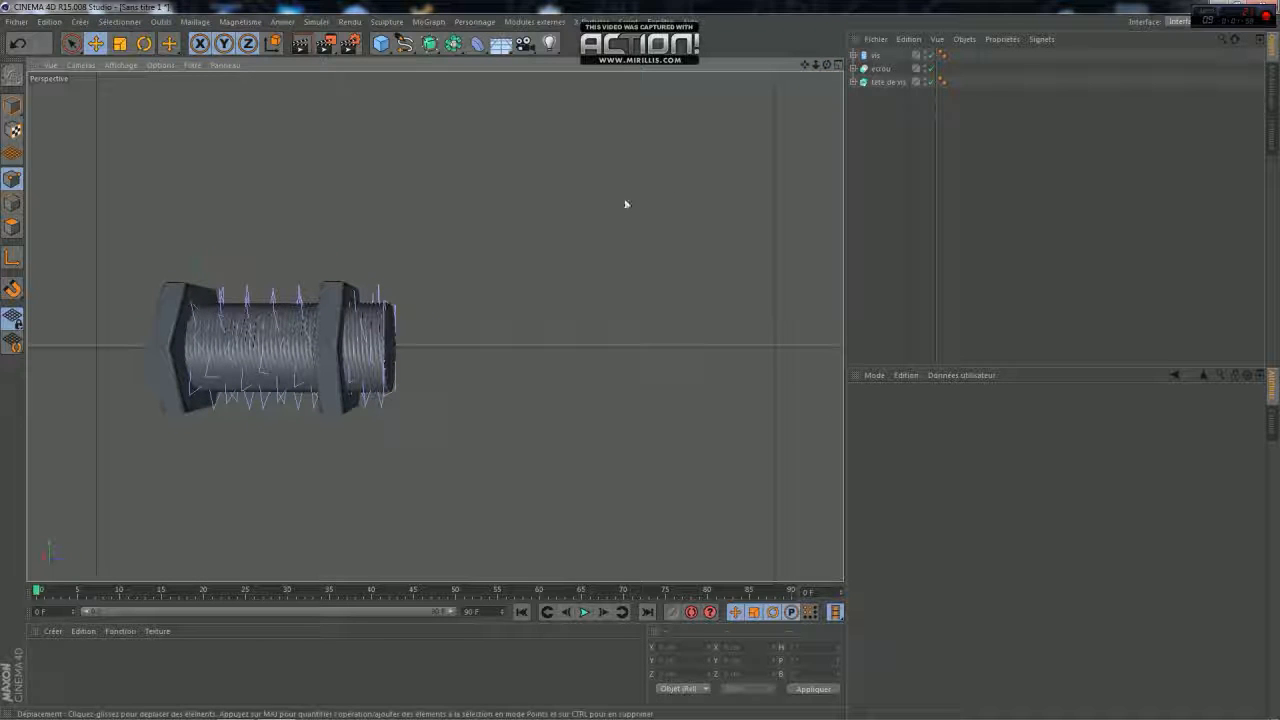
key("ctrl+z")
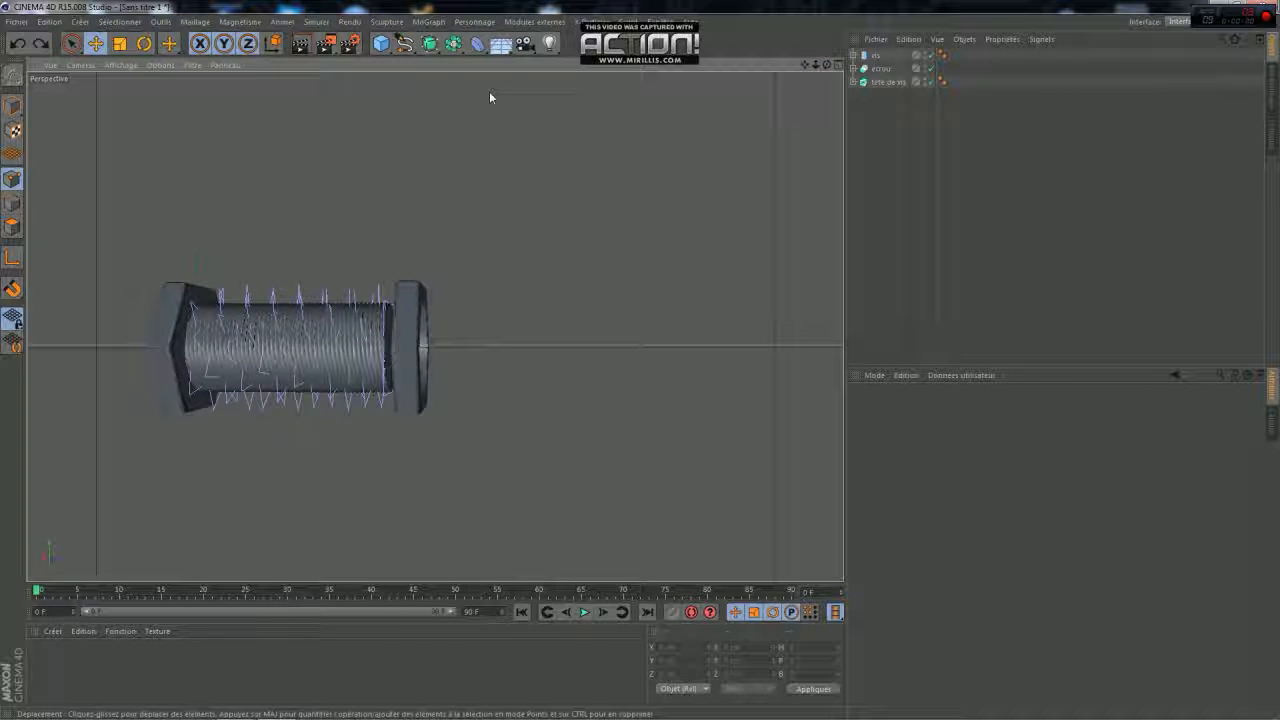
Add a cube primitive and move it along the Z axis, clear of the bolt and nut
left_click(383, 45)
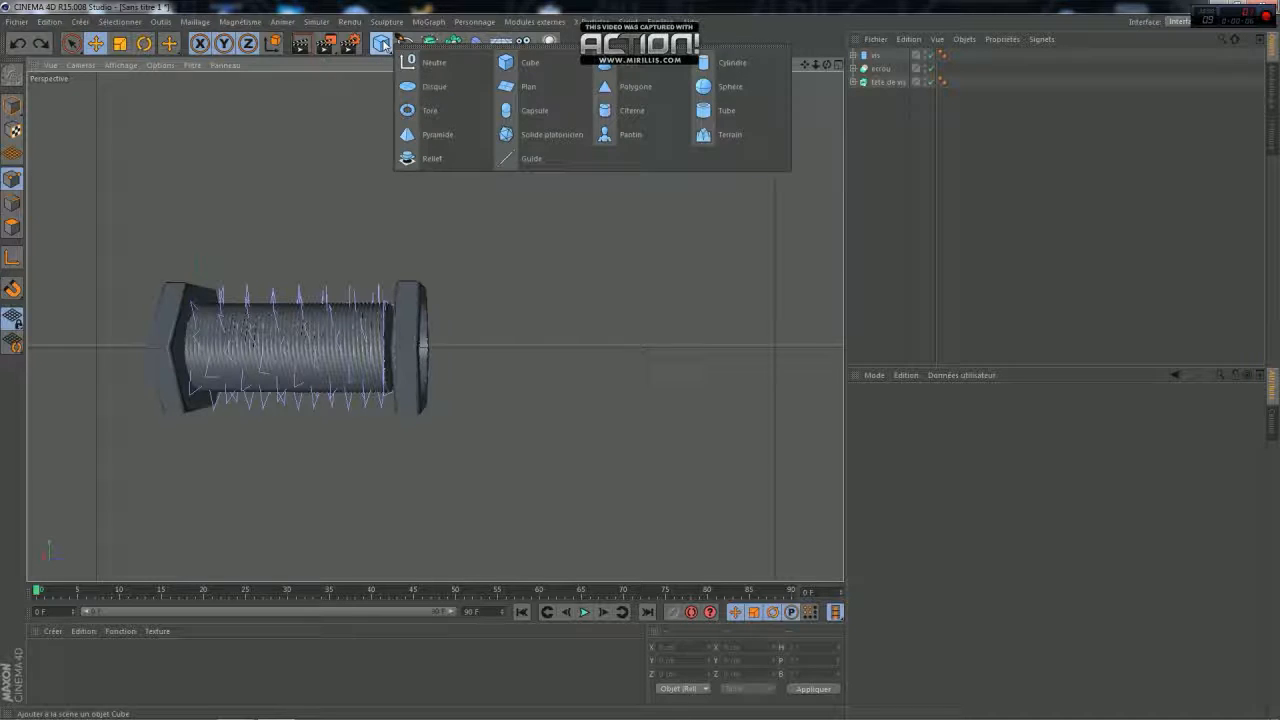
left_click(521, 63)
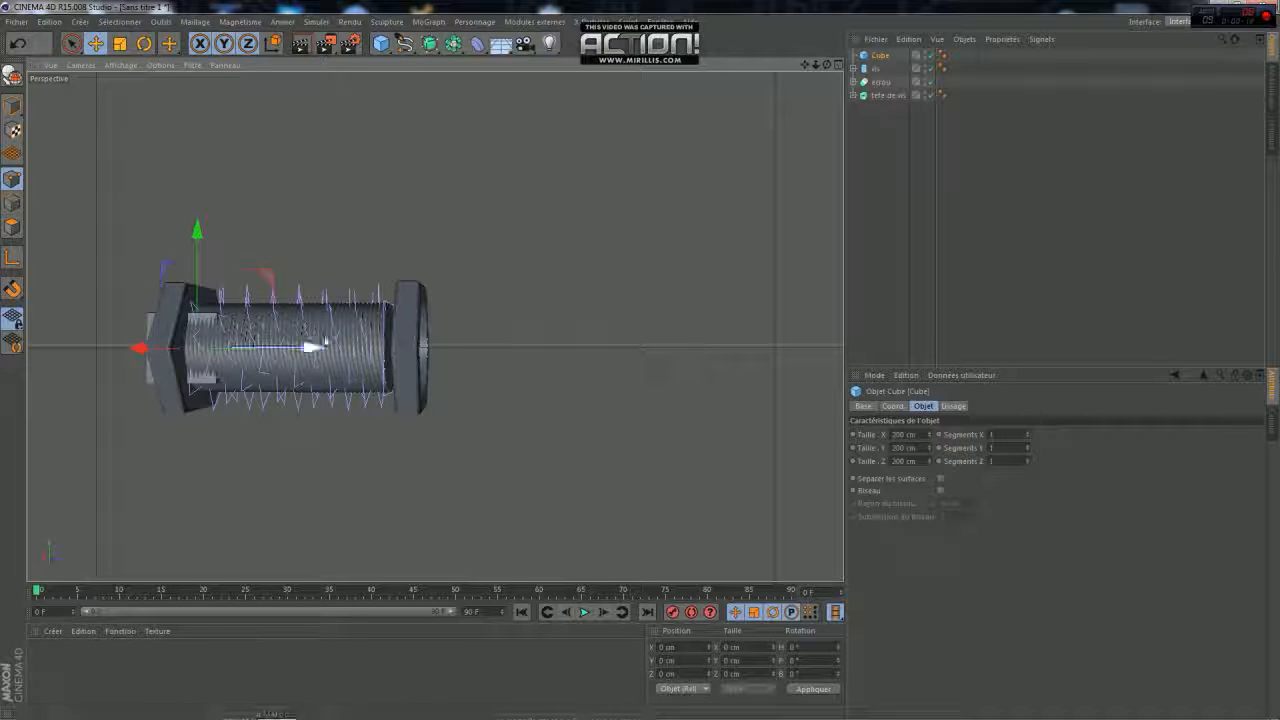
left_click_drag(318, 350, 700, 372)
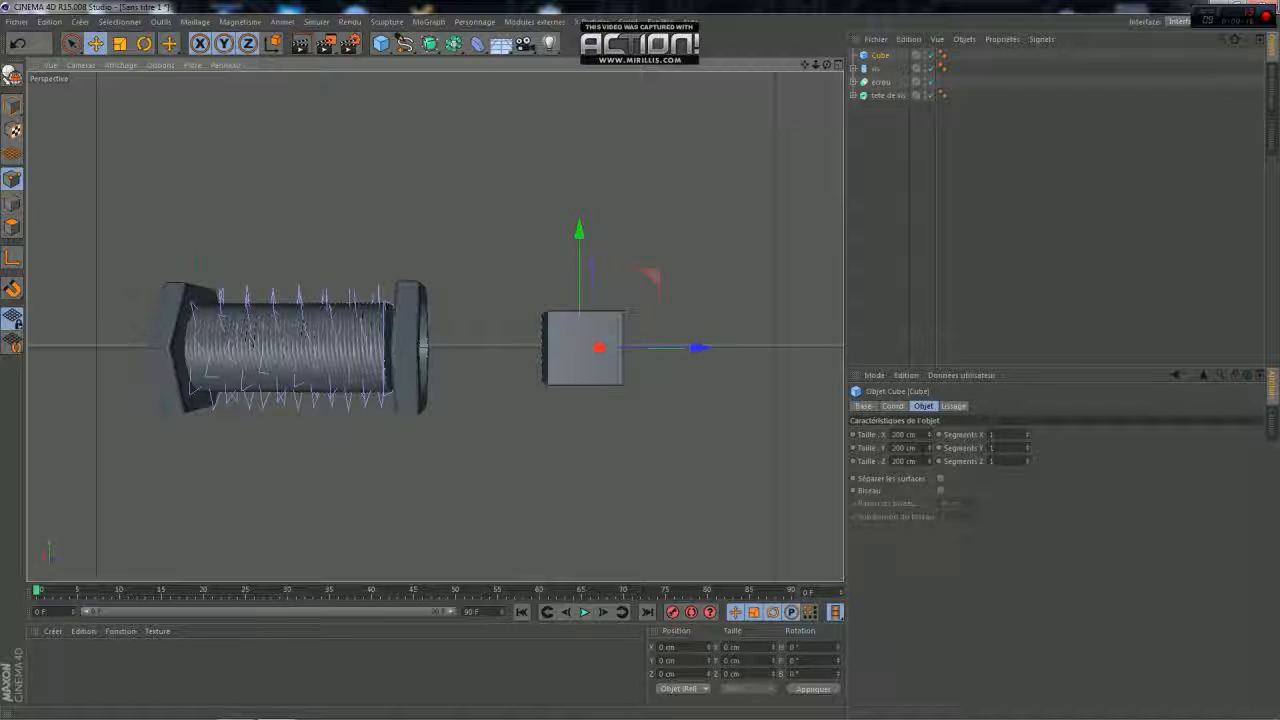
Set the cube's Y size to 800 cm and its Y segments to 50
left_click(912, 448)
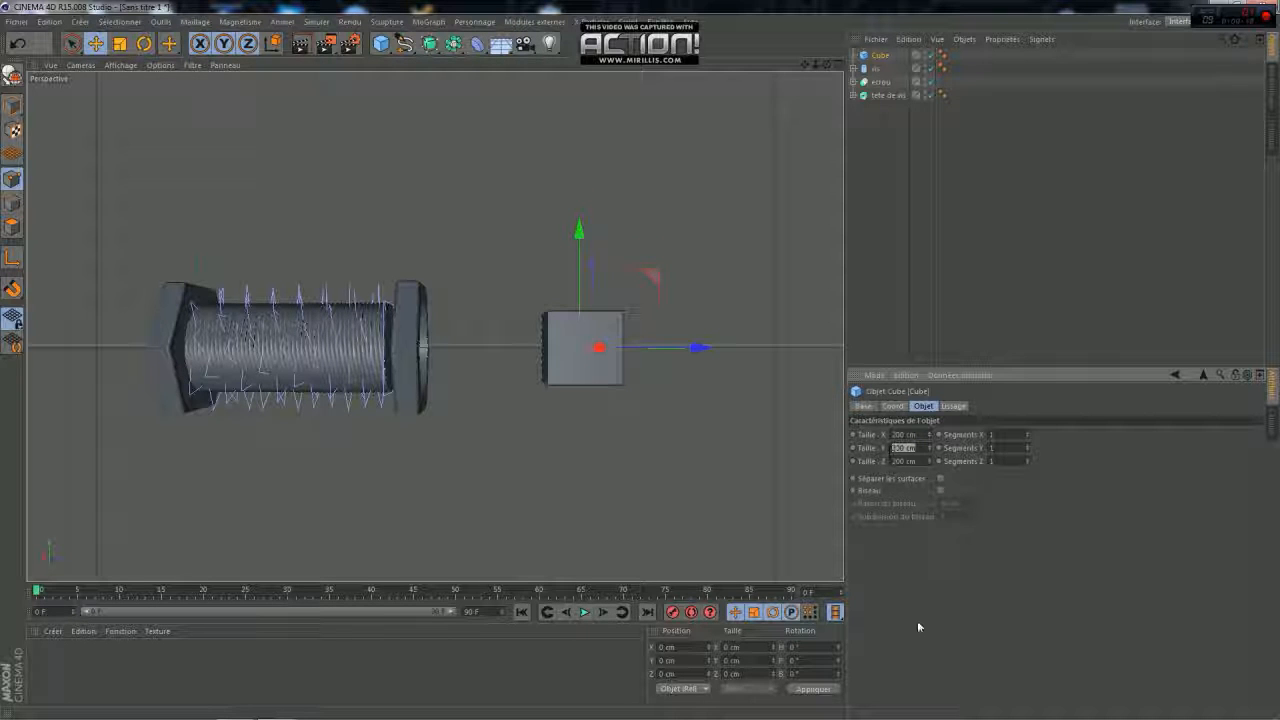
type("800")
key("Return")
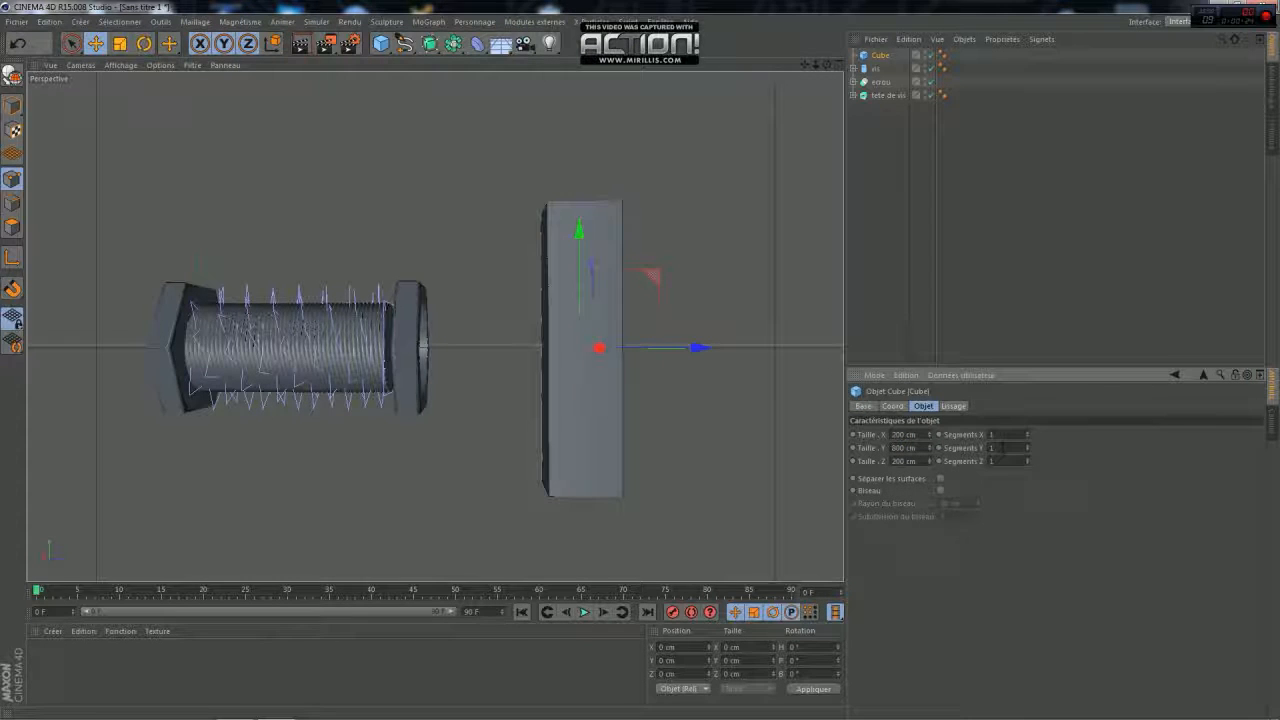
type("50")
key("Return")
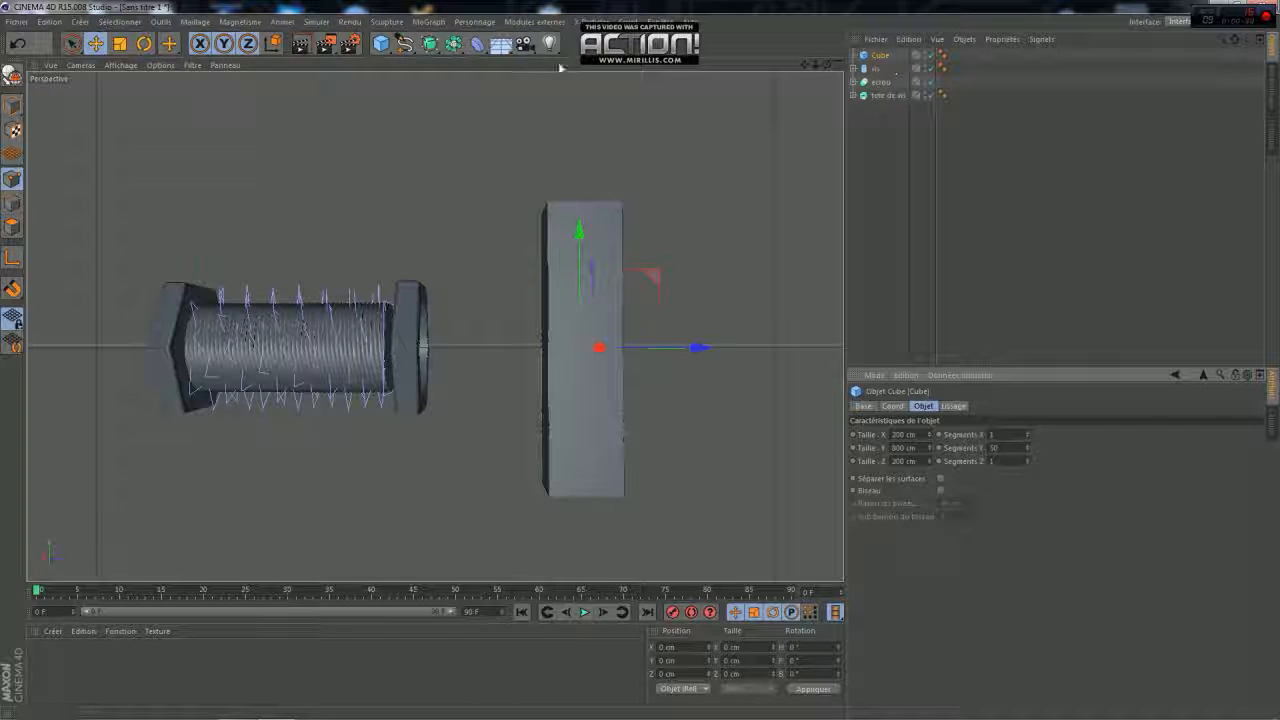
Add a Torsion deformer, make it a child of the cube, and fit it to its parent
left_click(477, 43)
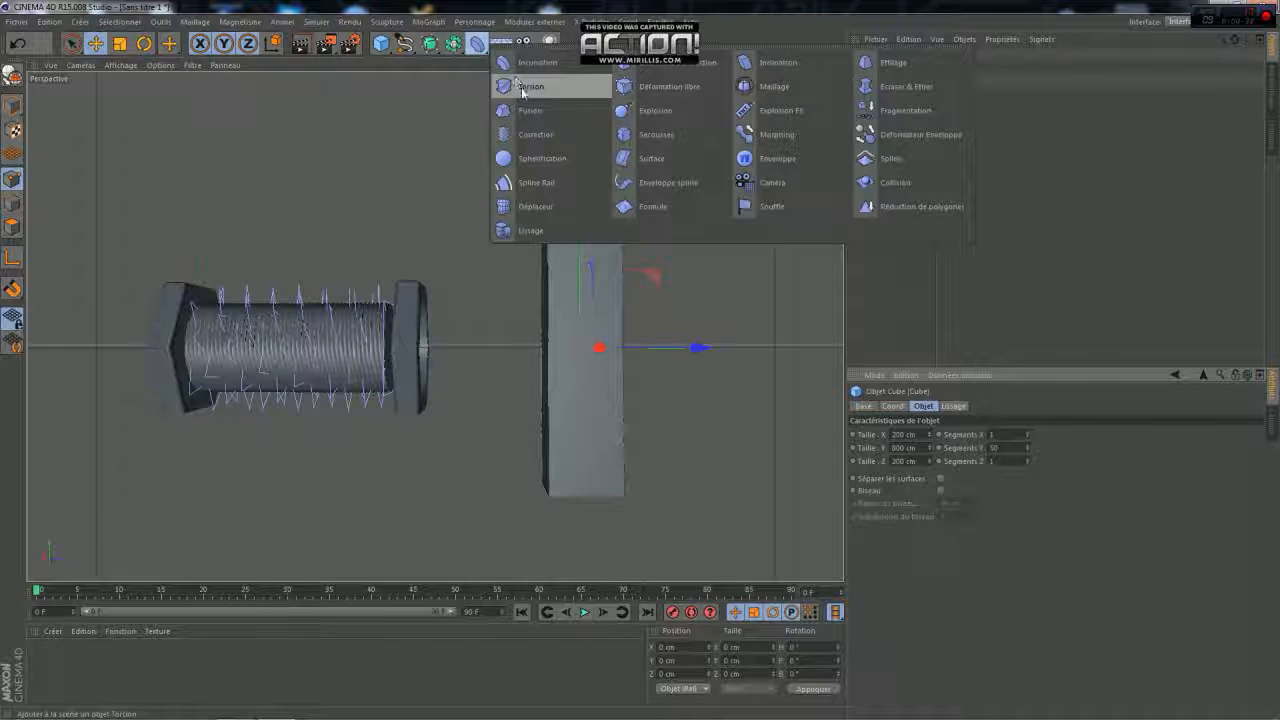
left_click(522, 90)
left_click_drag(890, 72, 874, 69)
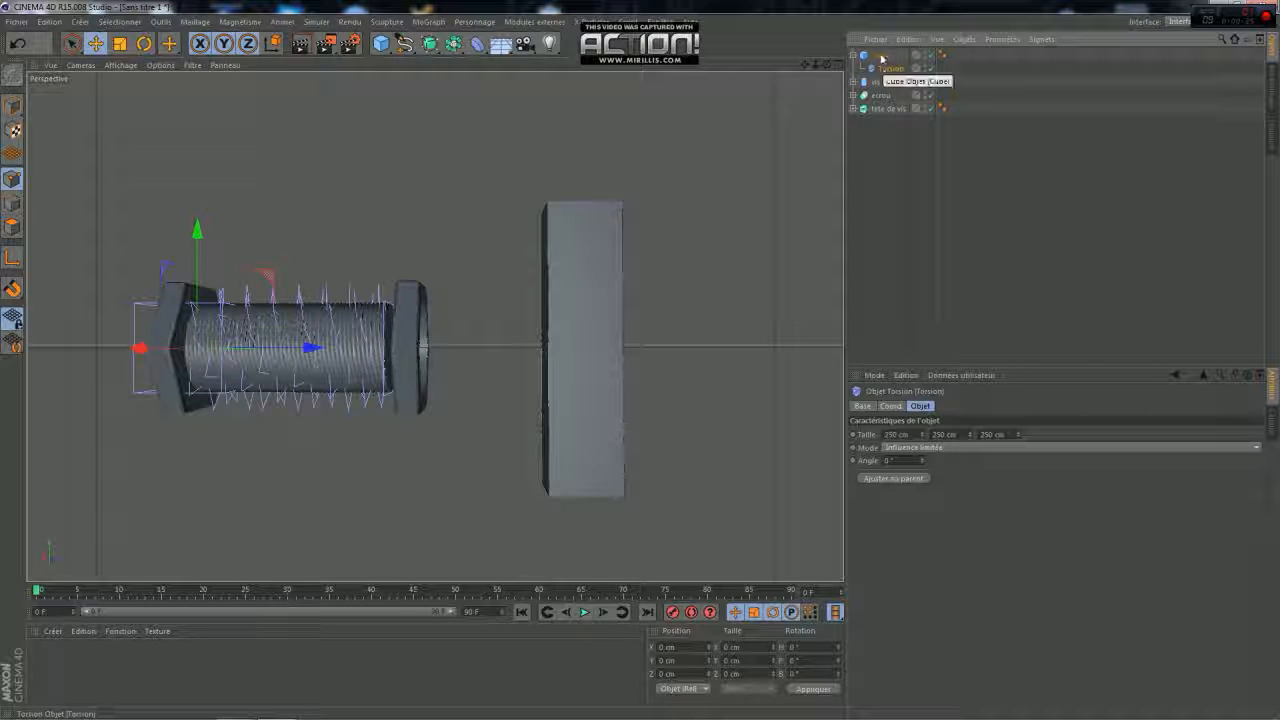
left_click(874, 479)
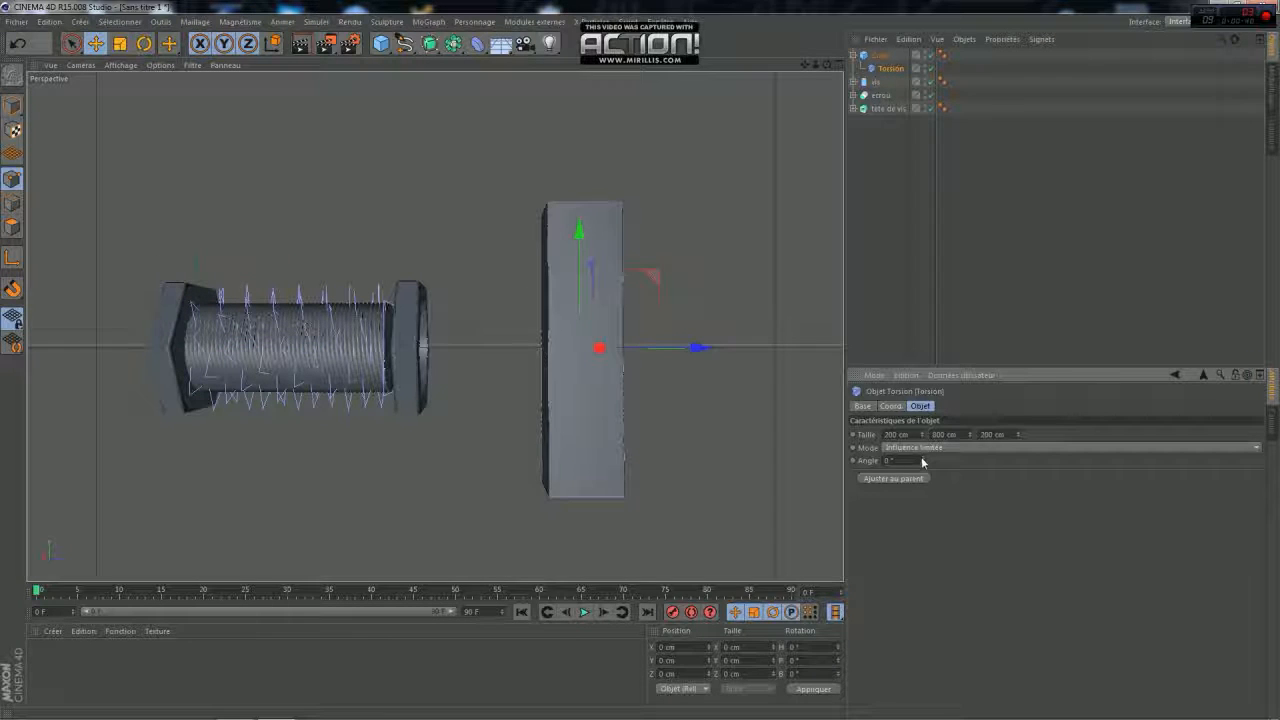
Increase the Torsion angle to about 466° and render the view from the opposite side of the models
left_click_drag(923, 460, 923, 460)
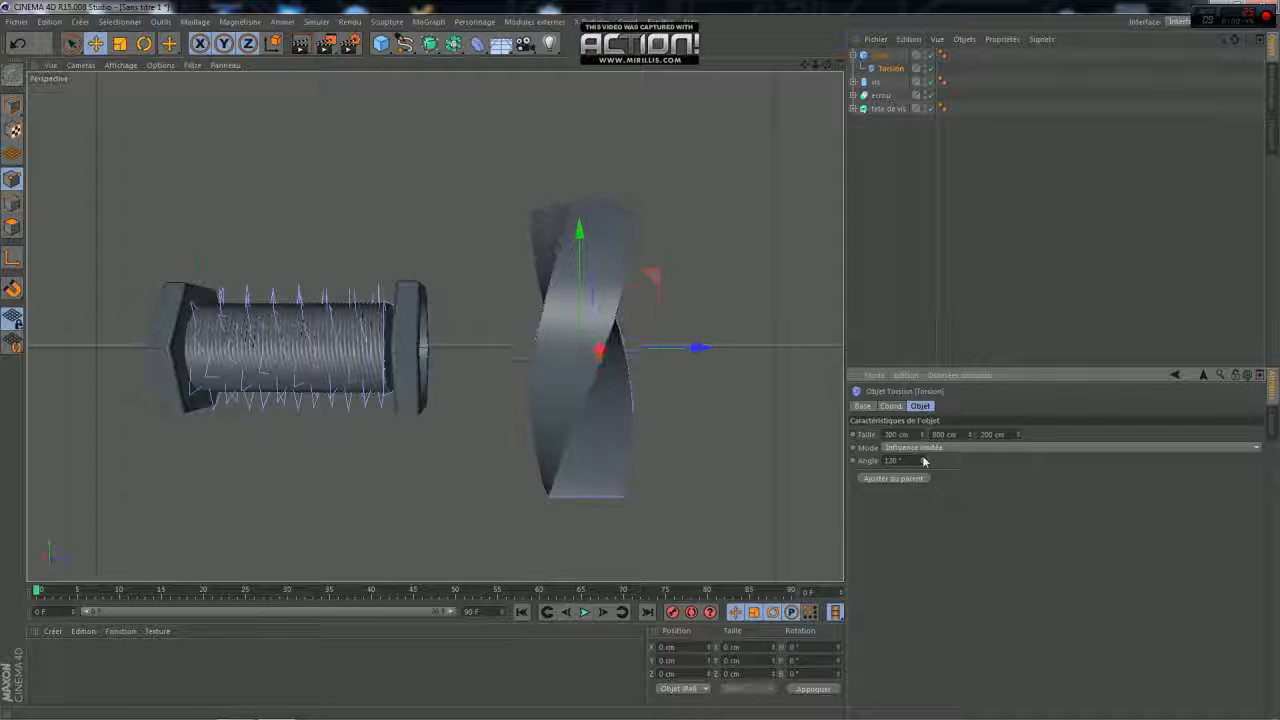
left_click_drag(923, 460, 923, 460)
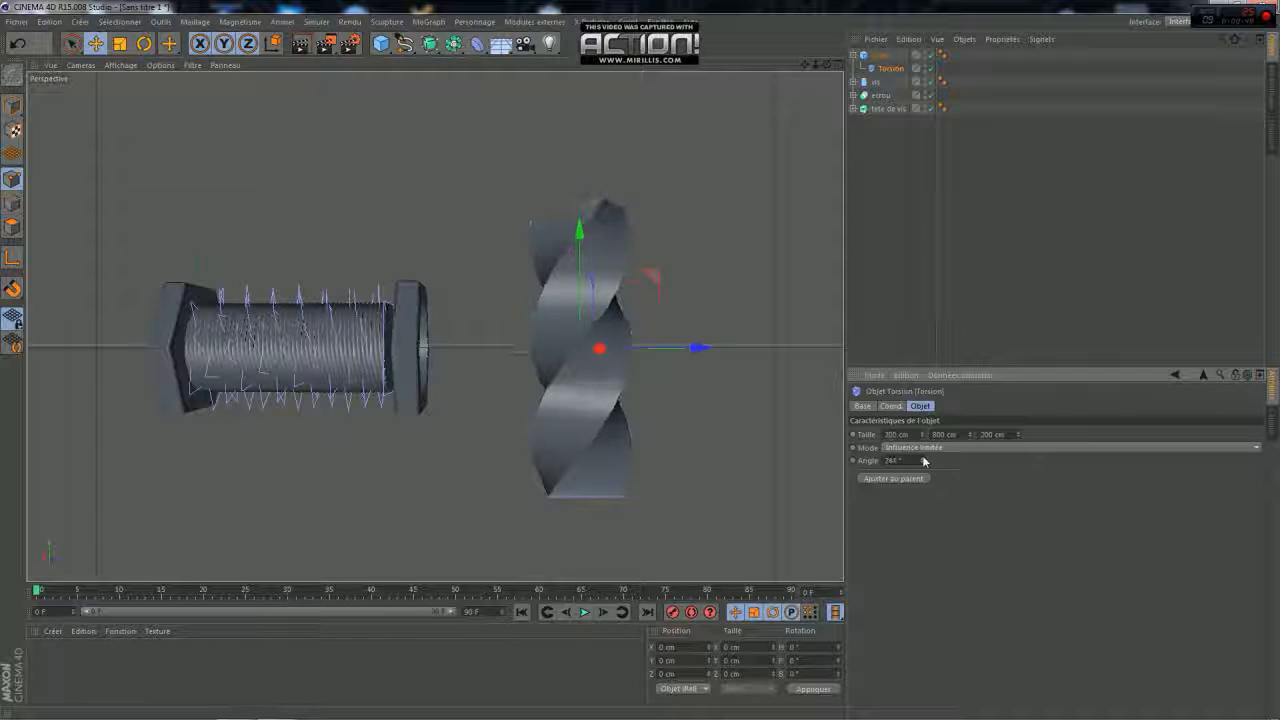
left_click_drag(923, 460, 923, 460)
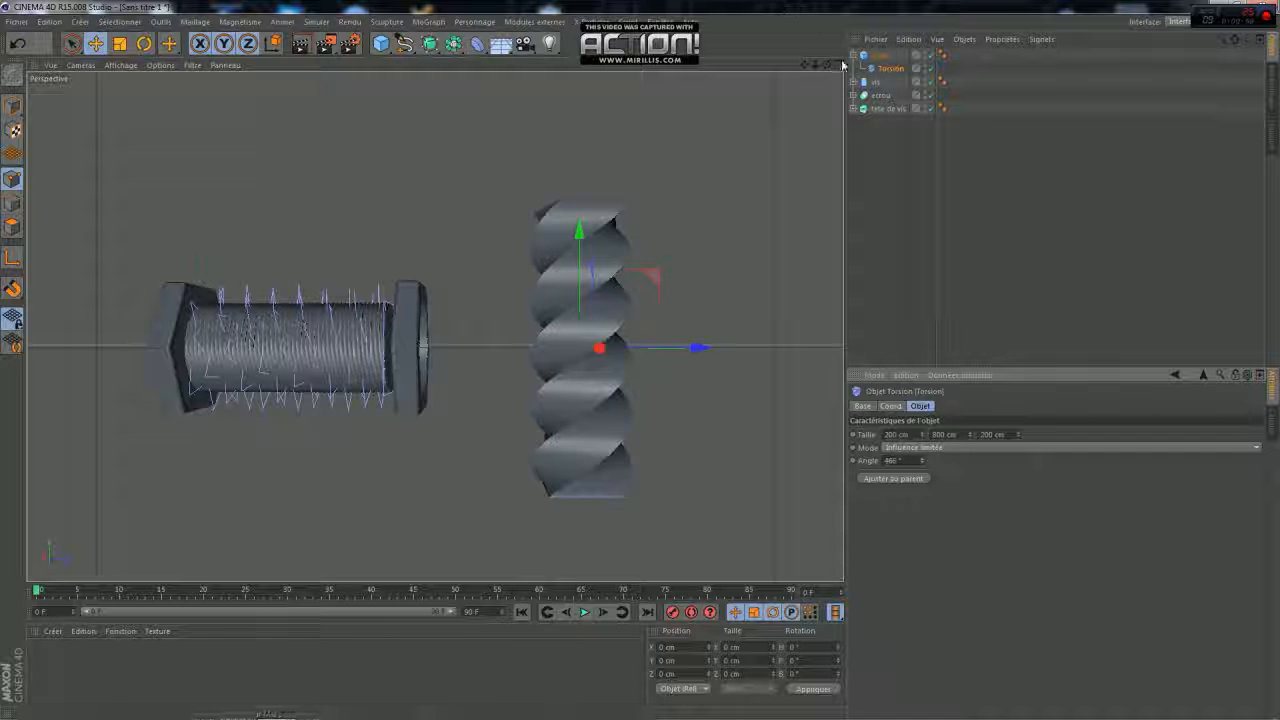
left_click_drag(827, 65, 434, 326)
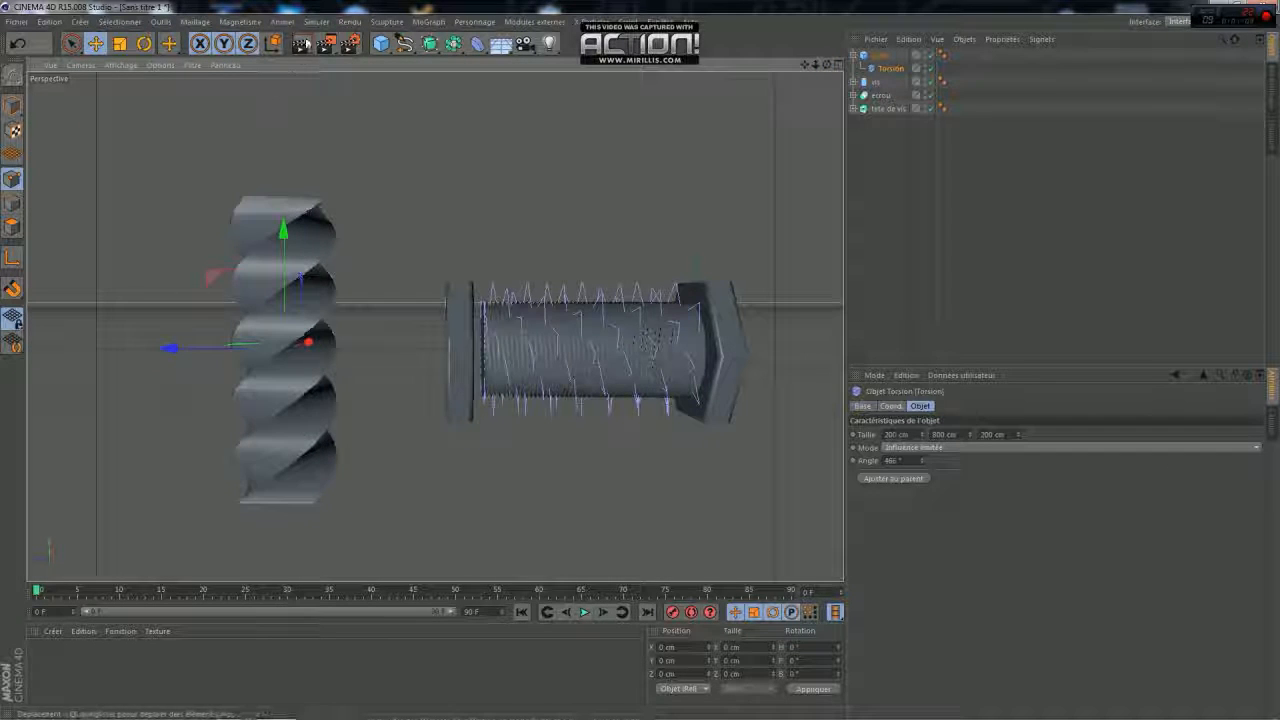
left_click(300, 43)
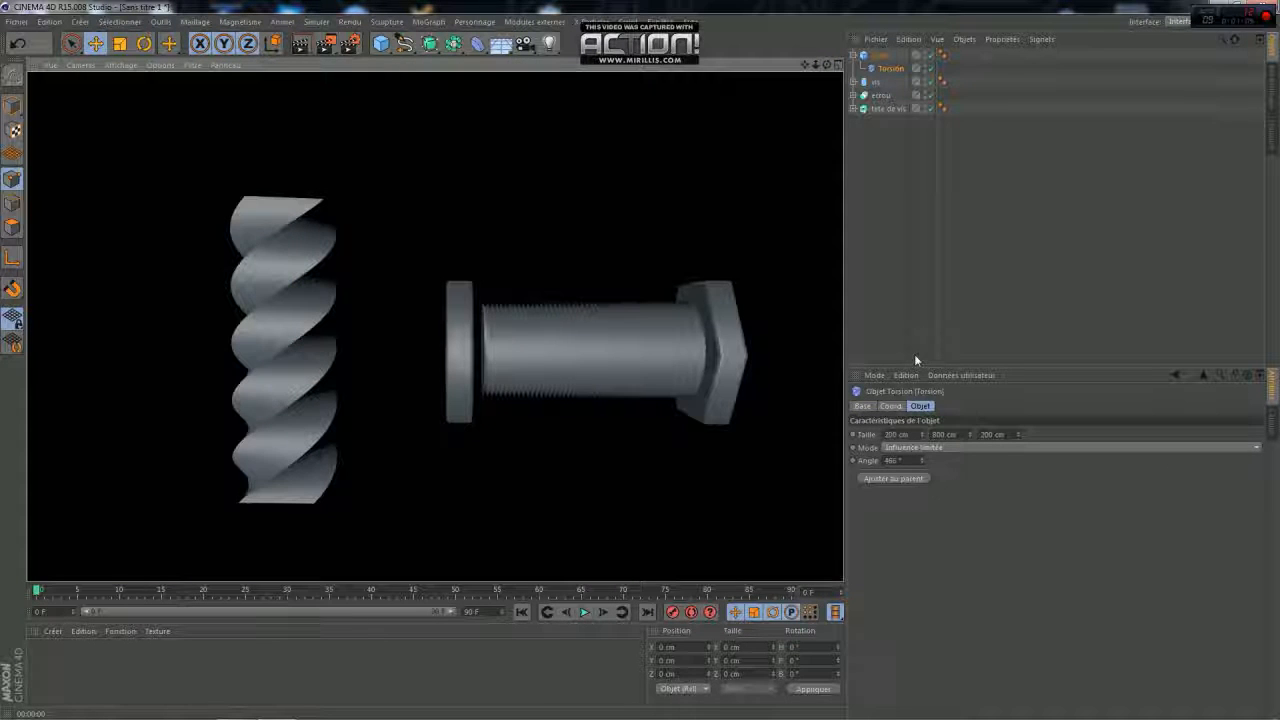